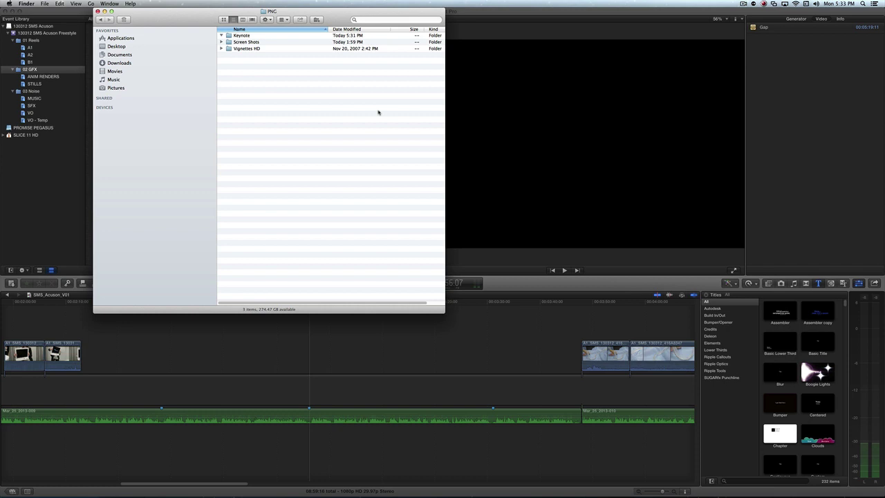
Switch away from the file browser and launch Keynote through the system search.
{"action": "key", "text": "super+Tab"}
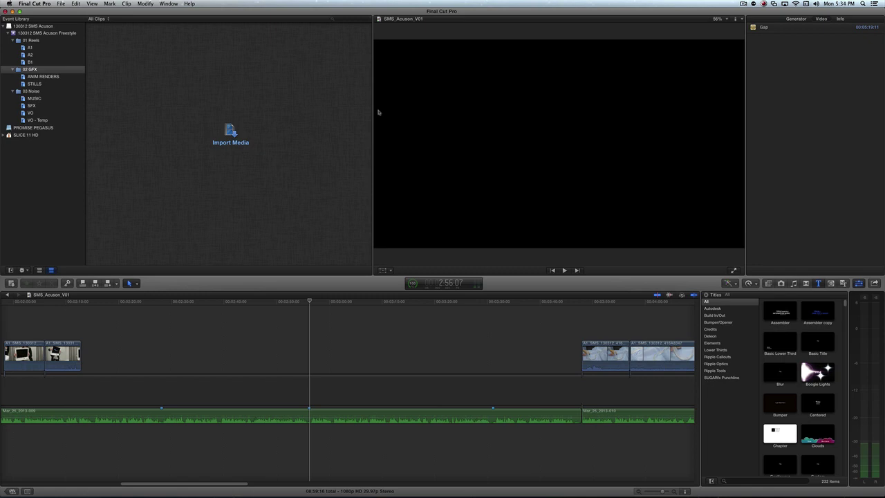
{"action": "key", "text": "super+Tab"}
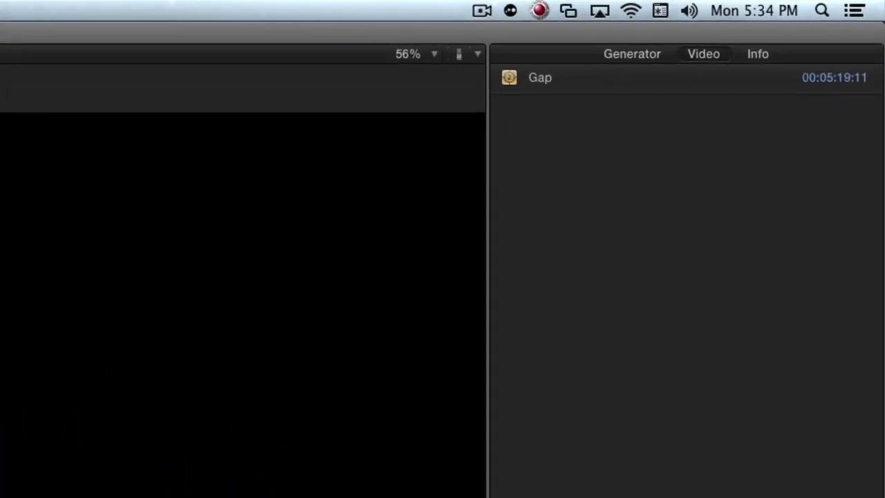
{"action": "key", "text": "super+space"}
{"action": "type", "text": "ke"}
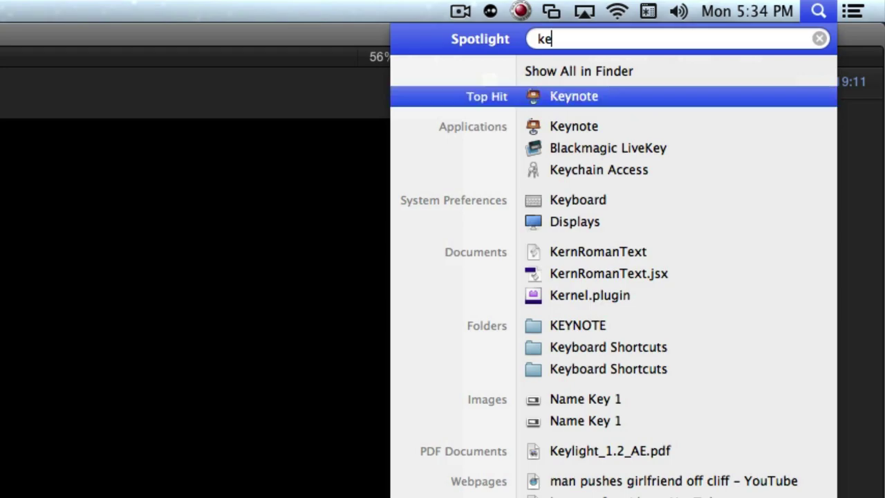
{"action": "key", "text": "Return"}
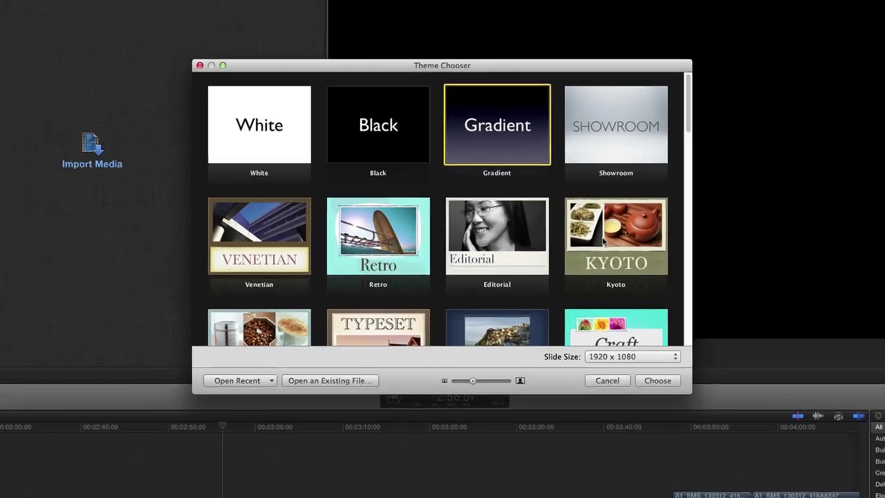
Create a new presentation with the Gradient theme at a slide size of 1920 x 1080.
{"action": "scroll", "coordinate": [603, 240], "scroll_direction": "down", "scroll_amount": 10}
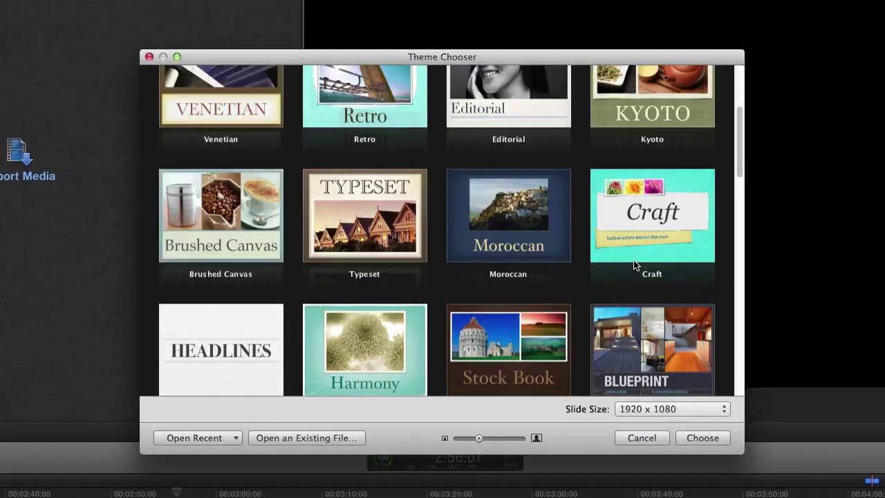
{"action": "scroll", "coordinate": [632, 262], "scroll_direction": "up", "scroll_amount": 10}
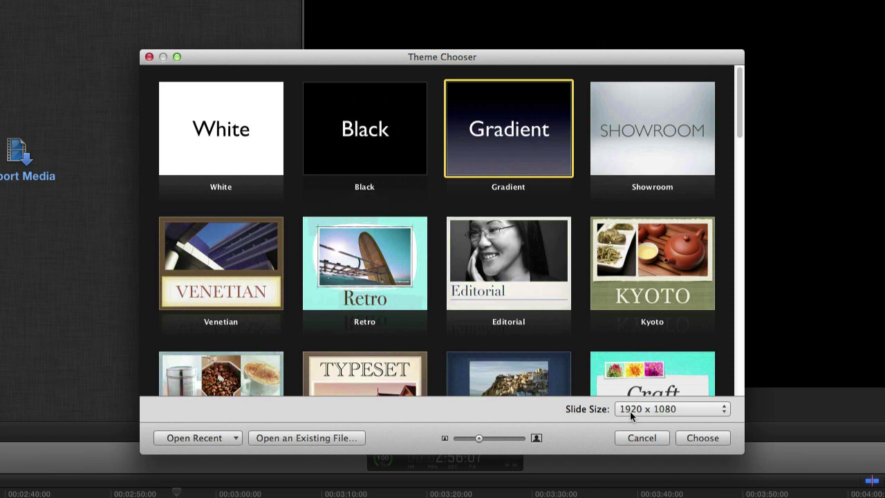
{"action": "left_click", "coordinate": [700, 442]}
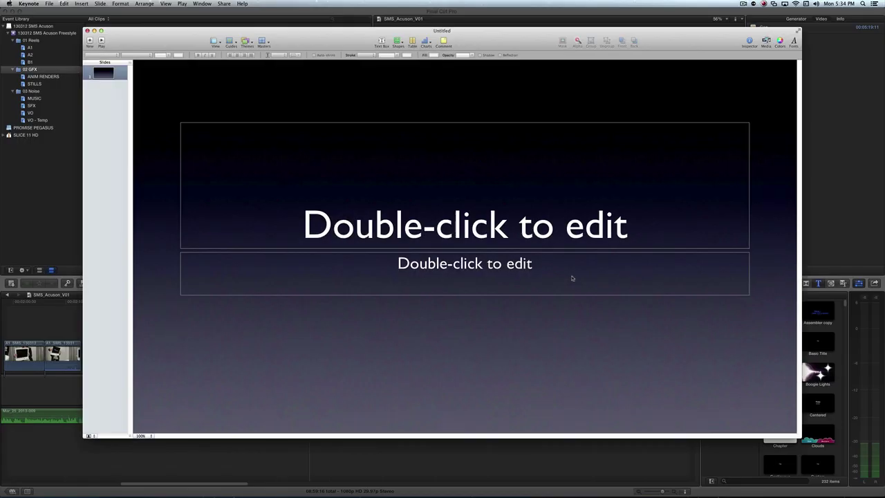
{"action": "left_click_drag", "start_coordinate": [497, 34], "coordinate": [423, 12]}
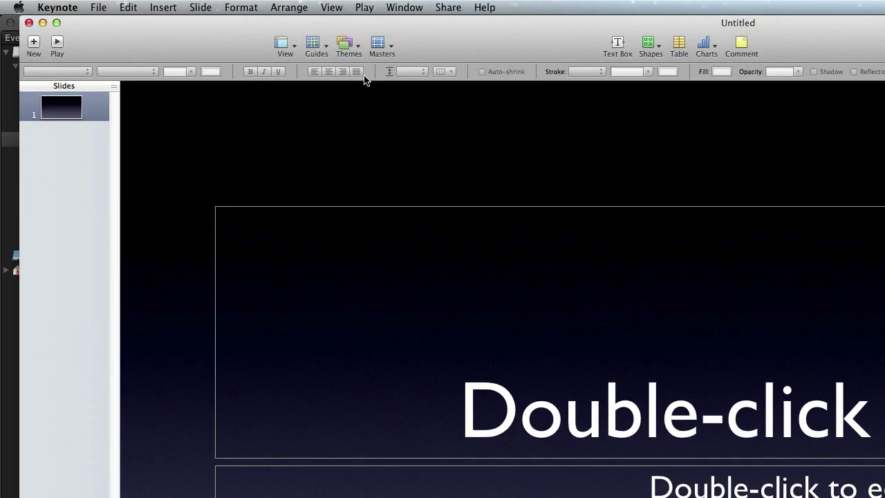
Apply the Title & Bullets master to the slide and title it "Page 1".
{"action": "left_click", "coordinate": [390, 49]}
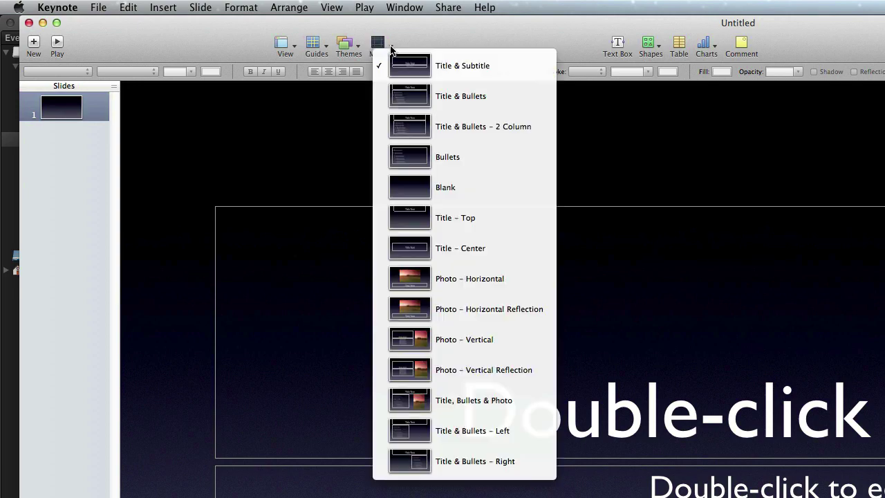
{"action": "left_click", "coordinate": [417, 96]}
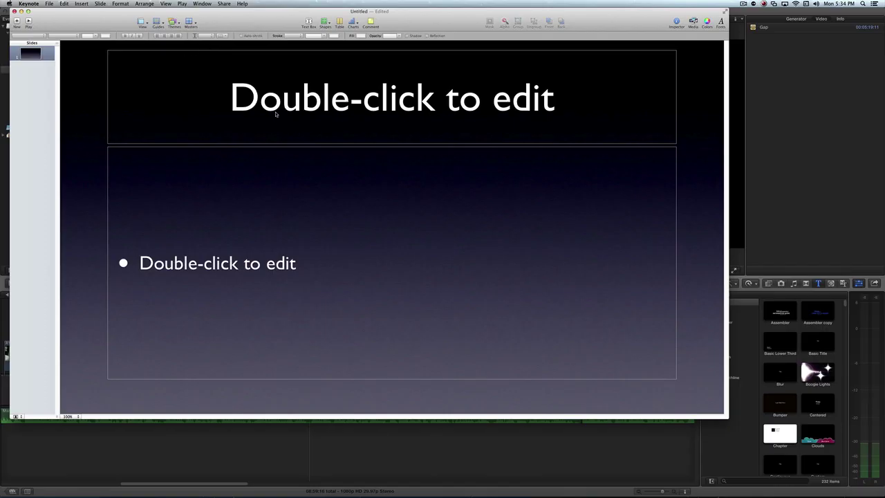
{"action": "double_click", "coordinate": [551, 227]}
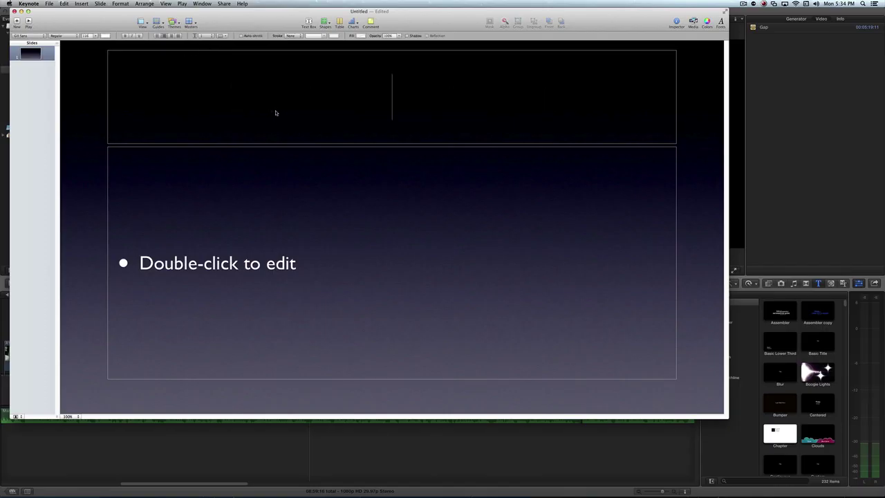
{"action": "type", "text": "Page 1"}
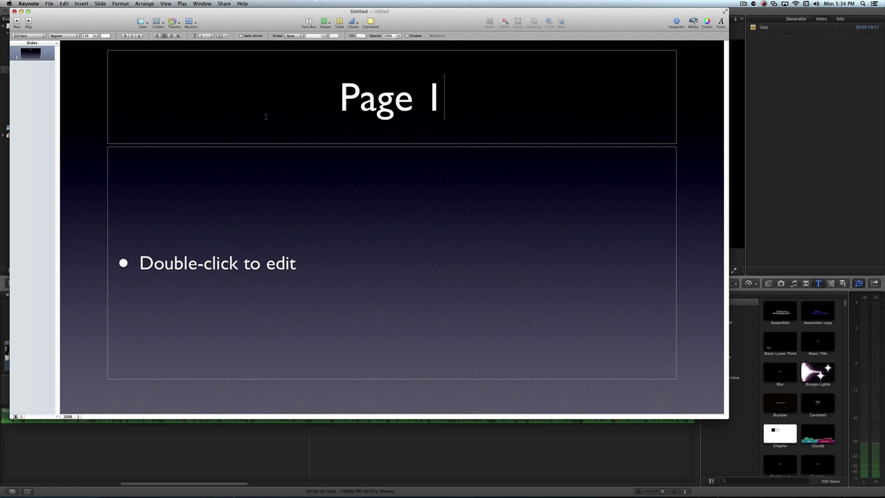
Fill the slide's body with three bullets: "Bullet 1", "Bullet 2" and "Bullet 3".
{"action": "double_click", "coordinate": [201, 265]}
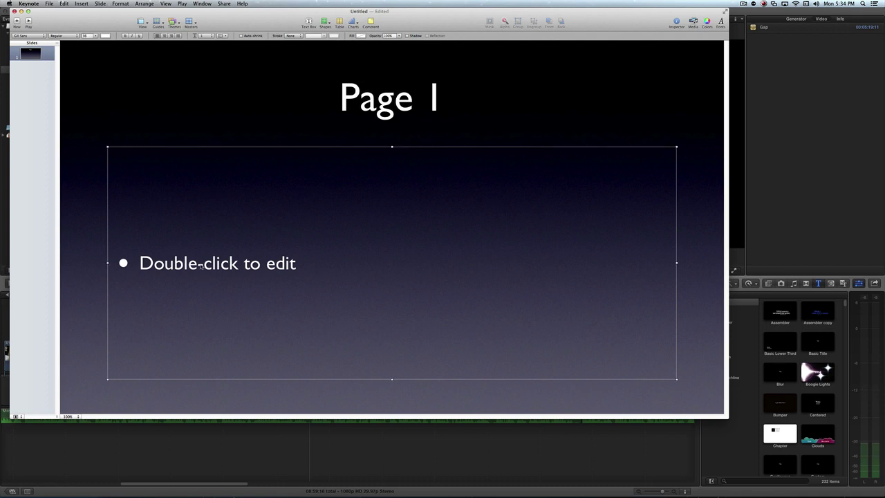
{"action": "type", "text": "Bu"}
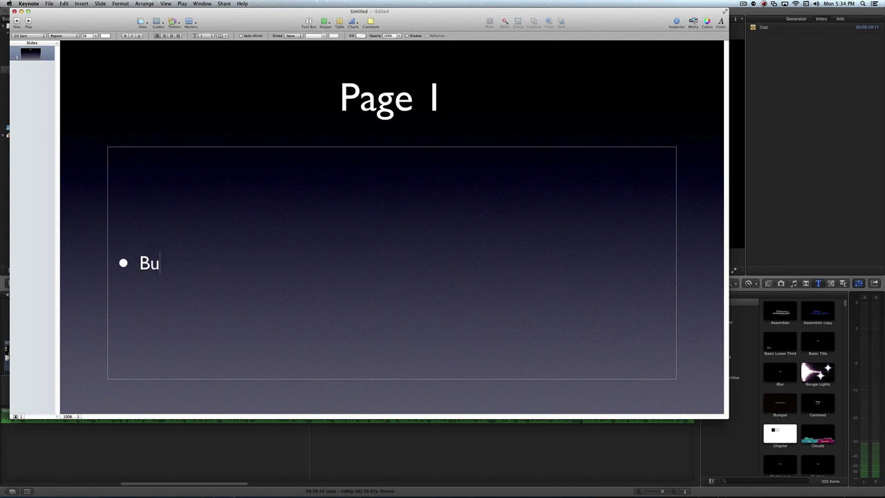
{"action": "type", "text": "llet 1"}
{"action": "key", "text": "Return"}
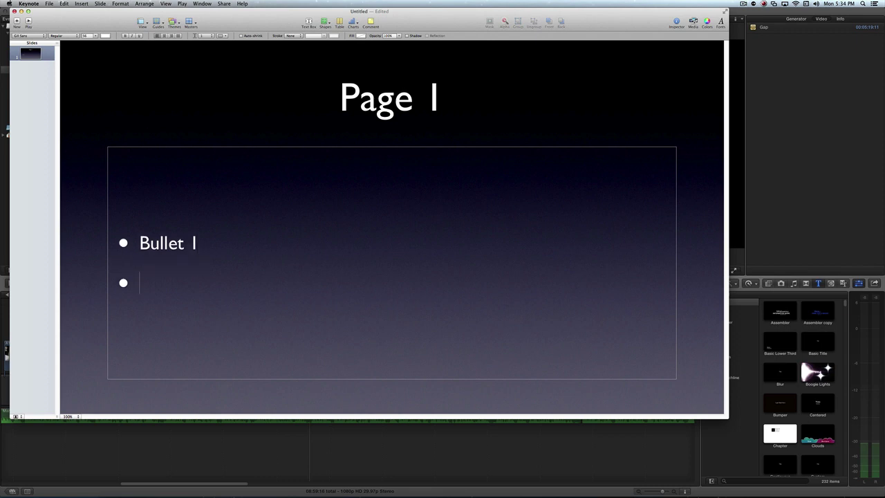
{"action": "type", "text": "Bullet 2"}
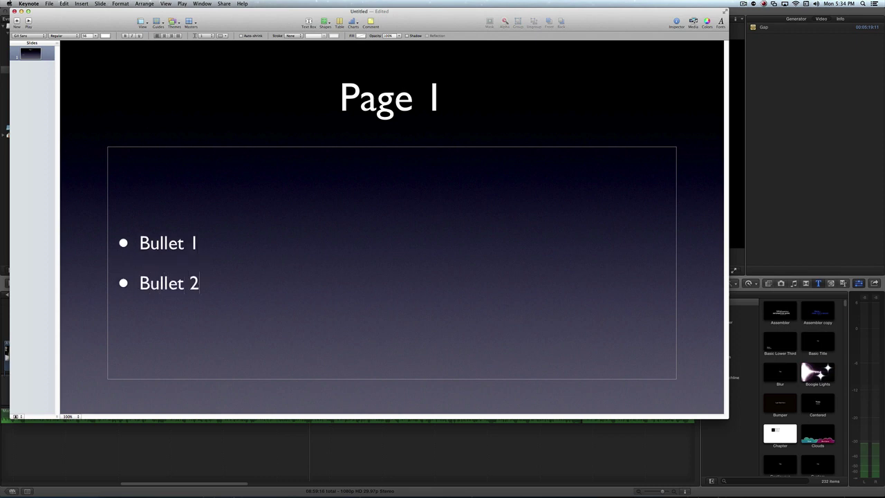
{"action": "key", "text": "Return"}
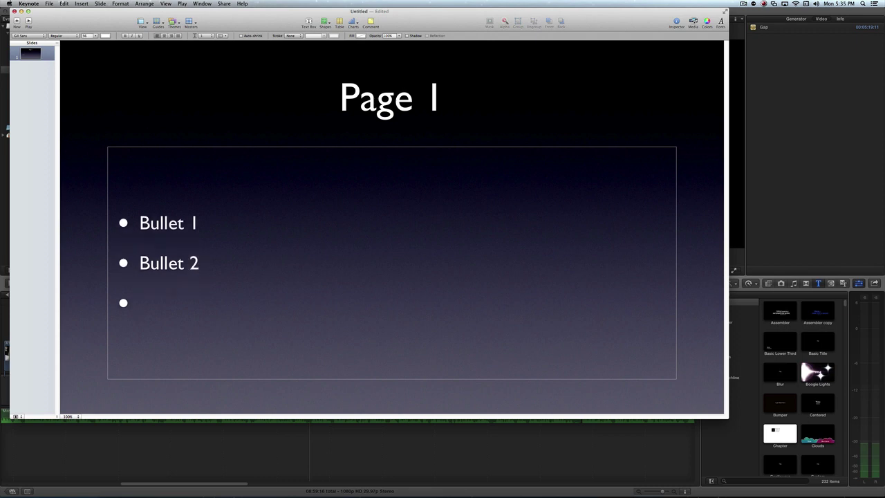
{"action": "type", "text": "Bullet 3"}
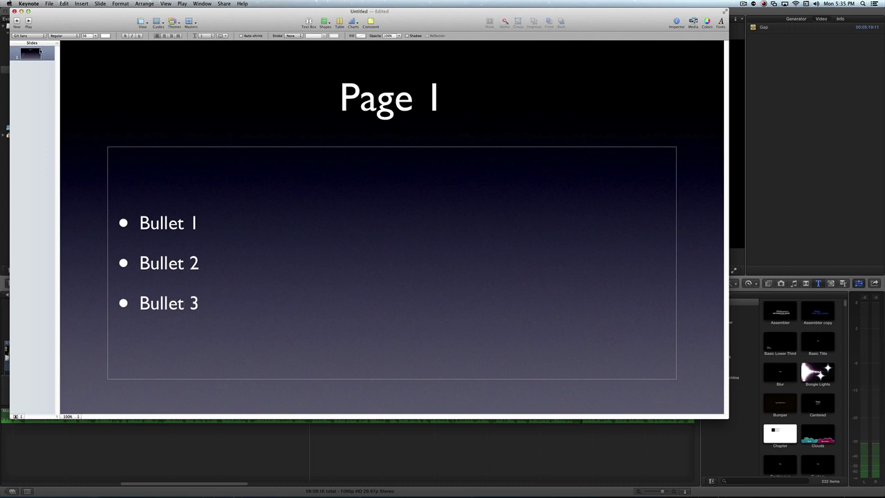
Duplicate the first slide and change the copy's title to "Page 2".
{"action": "left_click", "coordinate": [38, 52]}
{"action": "key", "text": "super+d"}
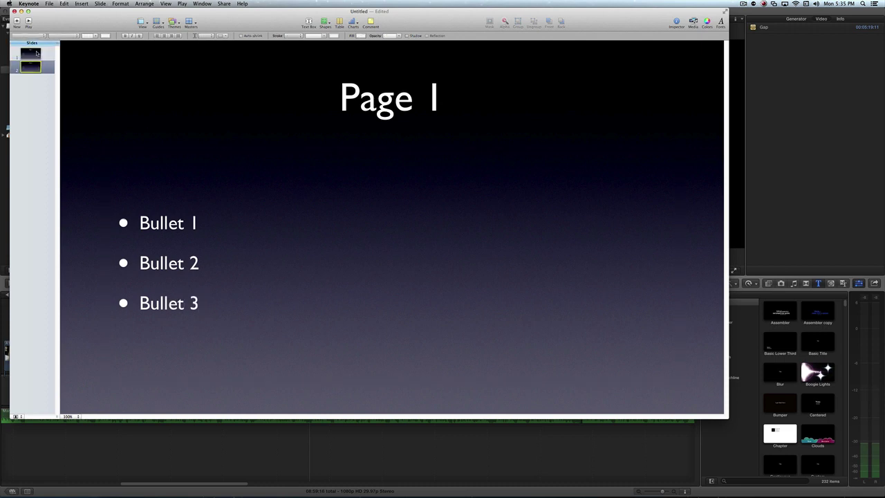
{"action": "double_click", "coordinate": [435, 96]}
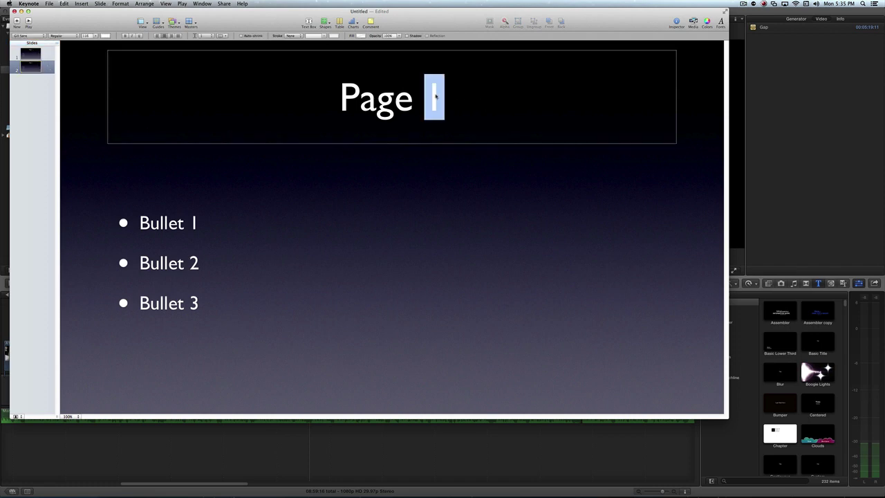
{"action": "type", "text": "2"}
Renumber the second slide's bullets as "Bullet 4", "Bullet 5" and "Bullet 6".
{"action": "left_click", "coordinate": [193, 222]}
{"action": "double_click", "coordinate": [193, 223]}
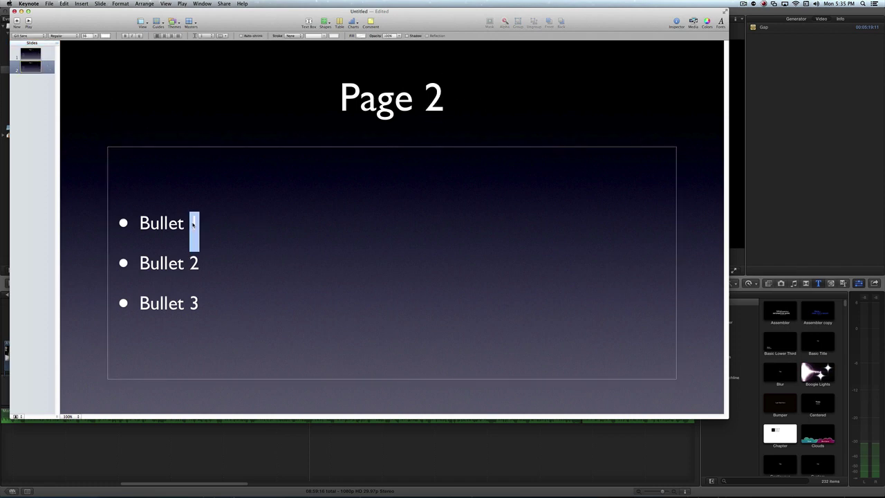
{"action": "type", "text": "4"}
{"action": "double_click", "coordinate": [194, 263]}
{"action": "type", "text": "5"}
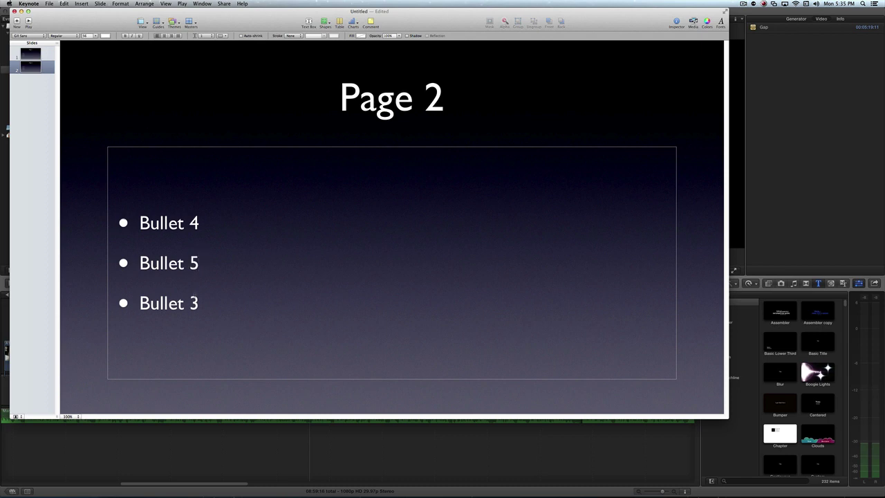
{"action": "key", "text": "Down"}
{"action": "key", "text": "BackSpace"}
{"action": "type", "text": "6"}
{"action": "left_click", "coordinate": [97, 208]}
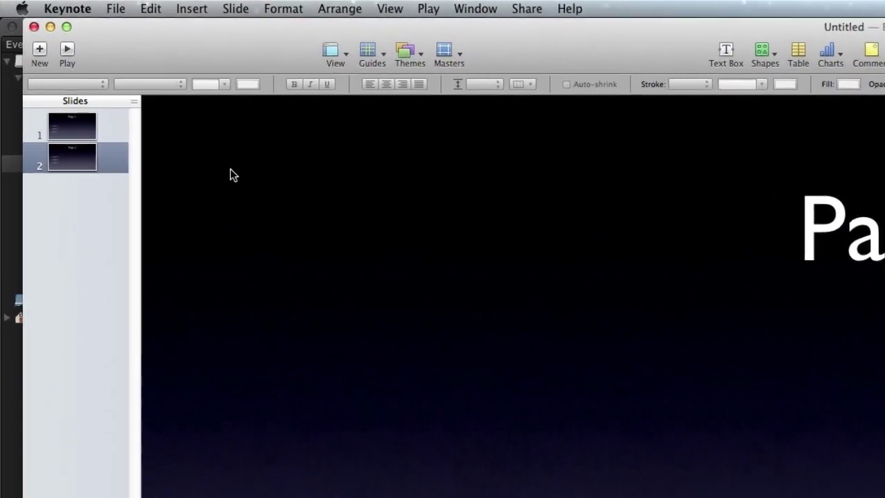
Reveal the master slides above the slide list and open the Title & Bullets master for editing.
{"action": "left_click_drag", "start_coordinate": [162, 128], "coordinate": [154, 399]}
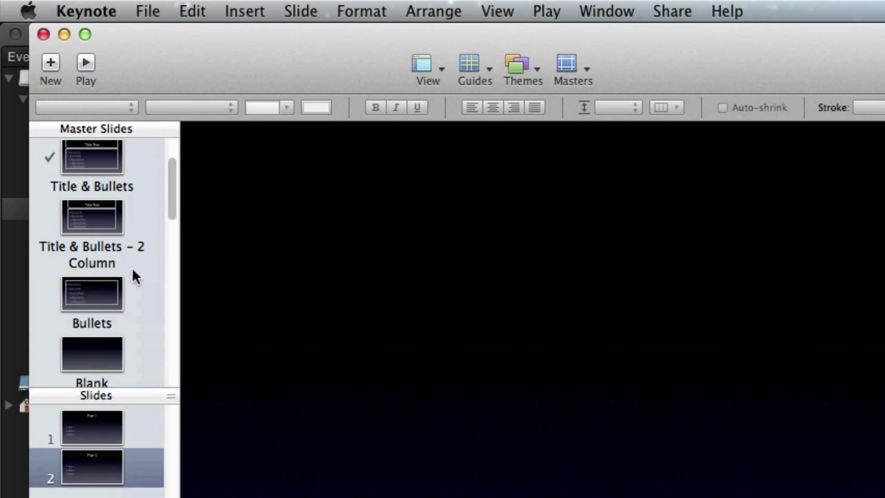
{"action": "scroll", "coordinate": [133, 275], "scroll_direction": "up", "scroll_amount": 3}
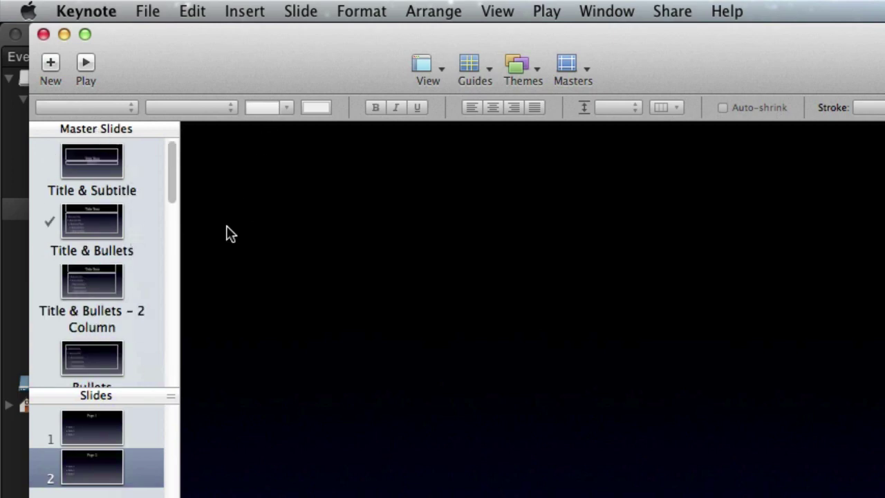
{"action": "scroll", "coordinate": [104, 224], "scroll_direction": "down", "scroll_amount": 1}
{"action": "left_click", "coordinate": [104, 224]}
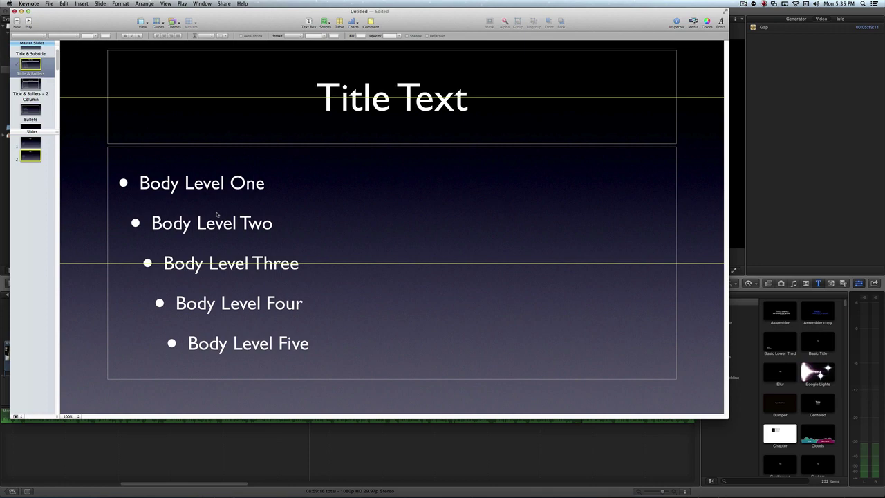
Give the master's body text box a Dissolve build-in effect with delivery set to By Bullet.
{"action": "left_click", "coordinate": [216, 214]}
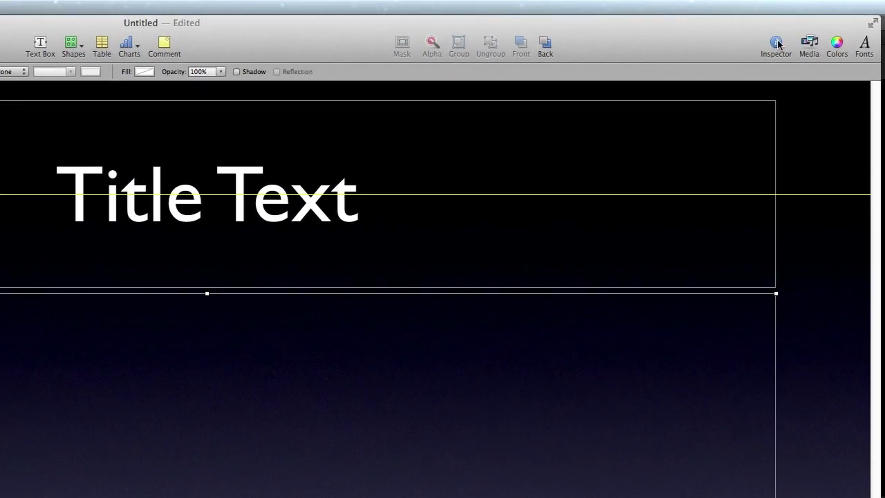
{"action": "left_click", "coordinate": [775, 45]}
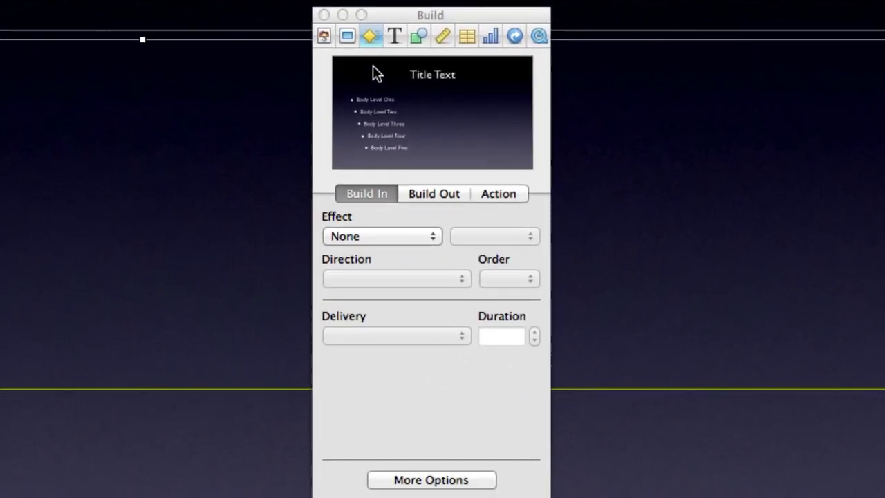
{"action": "left_click", "coordinate": [343, 292]}
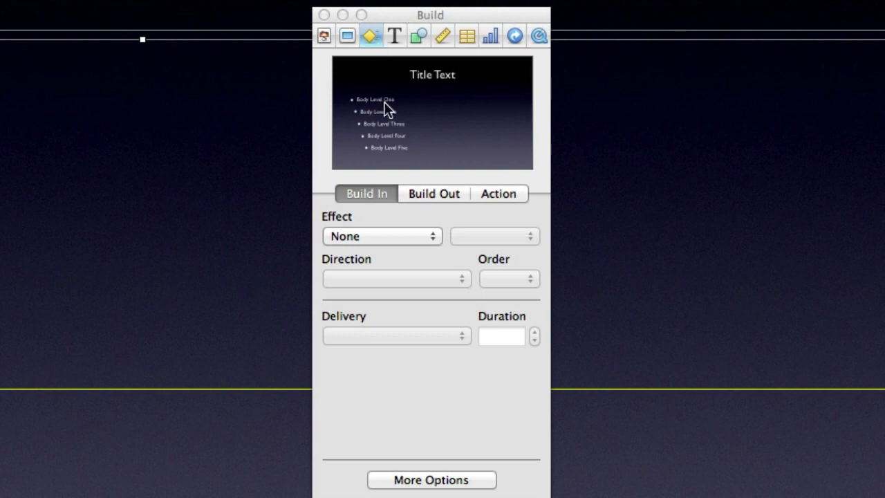
{"action": "left_click", "coordinate": [363, 237]}
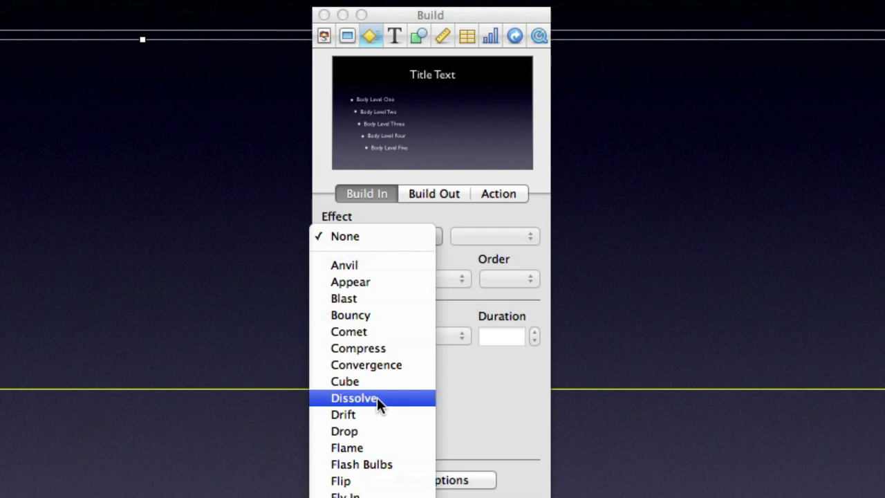
{"action": "left_click", "coordinate": [377, 397]}
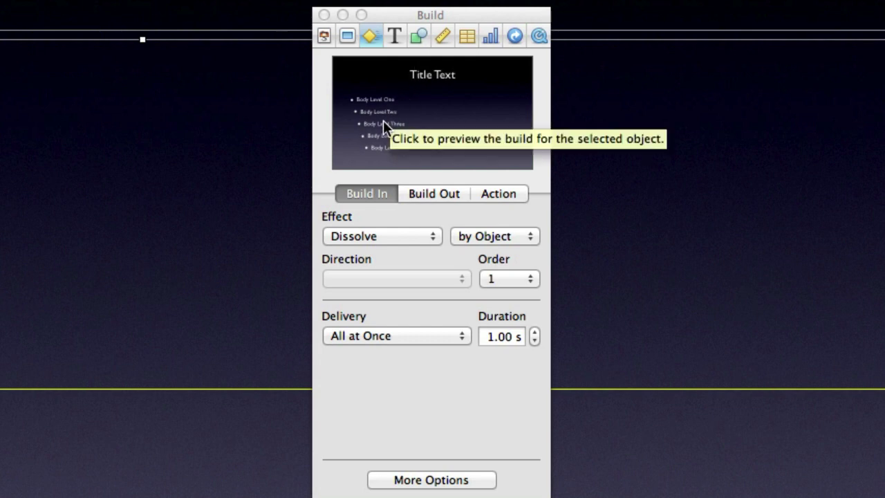
{"action": "left_click", "coordinate": [368, 233]}
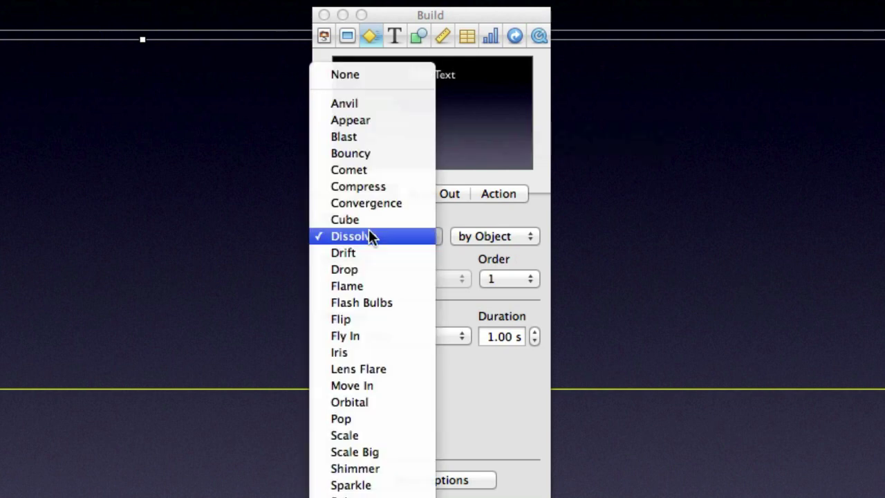
{"action": "left_click", "coordinate": [368, 234]}
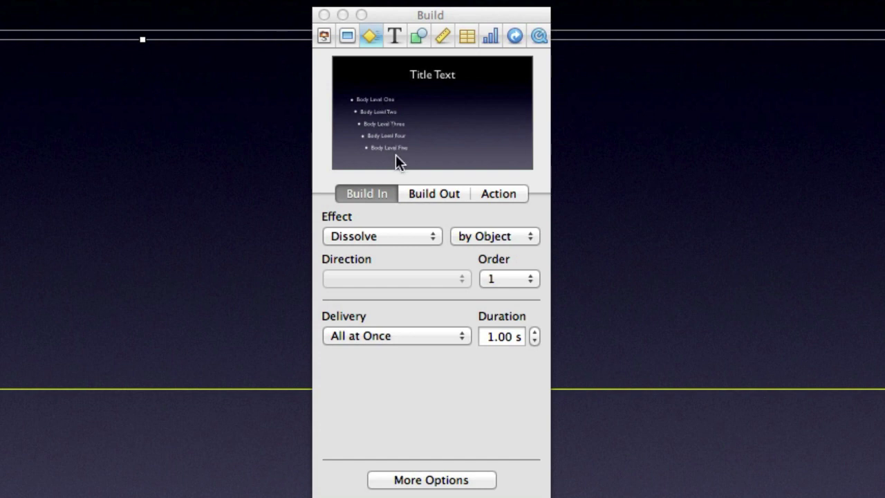
{"action": "left_click", "coordinate": [378, 335]}
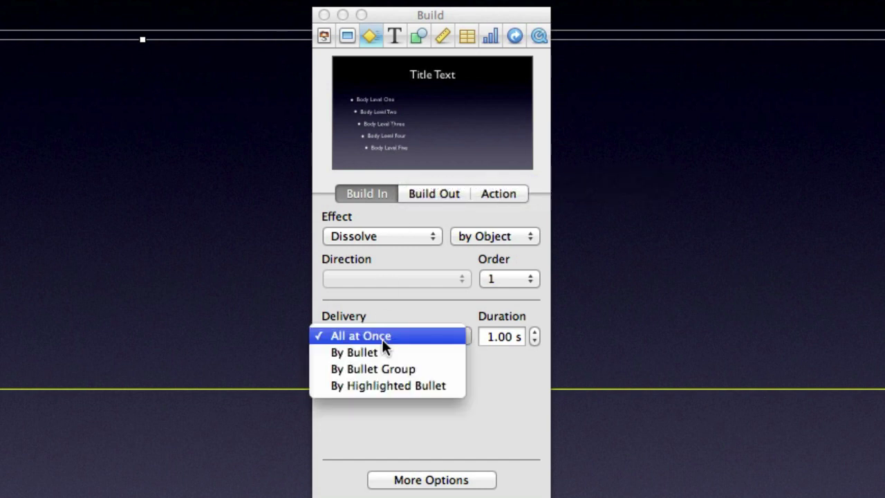
{"action": "left_click", "coordinate": [384, 349]}
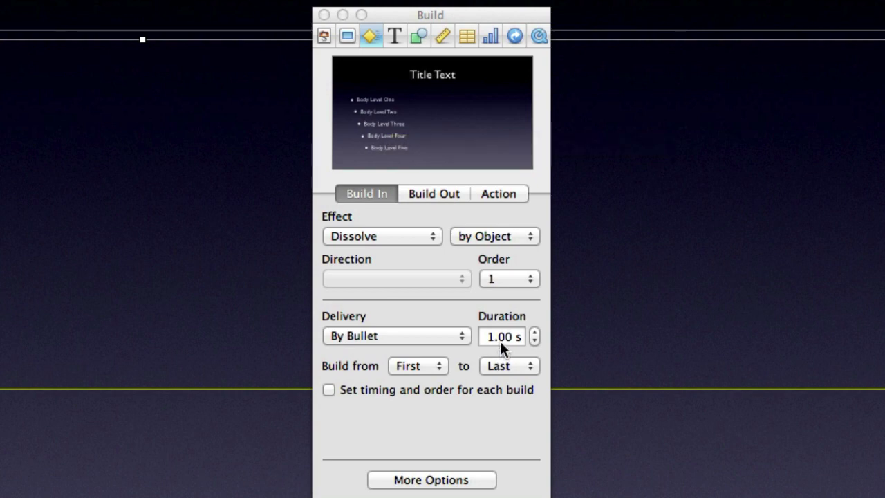
Close the build settings and save the presentation as "Slide Show" in the PNG folder.
{"action": "left_click", "coordinate": [324, 15]}
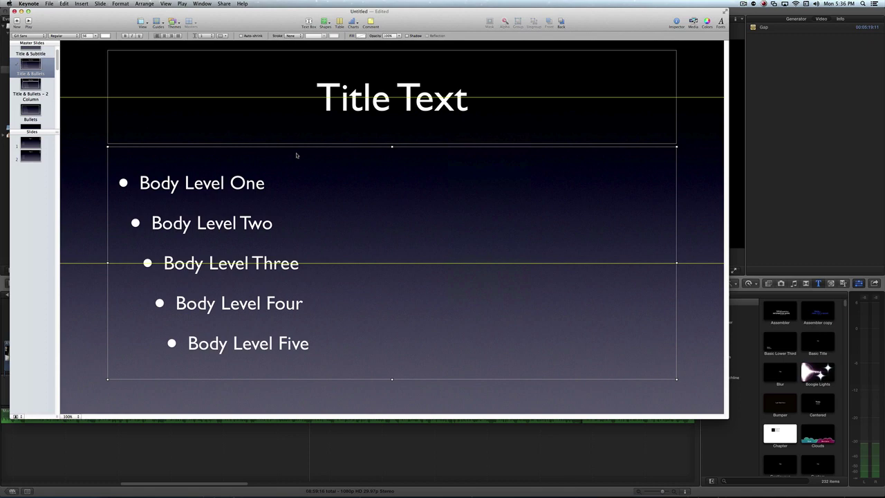
{"action": "key", "text": "super+s"}
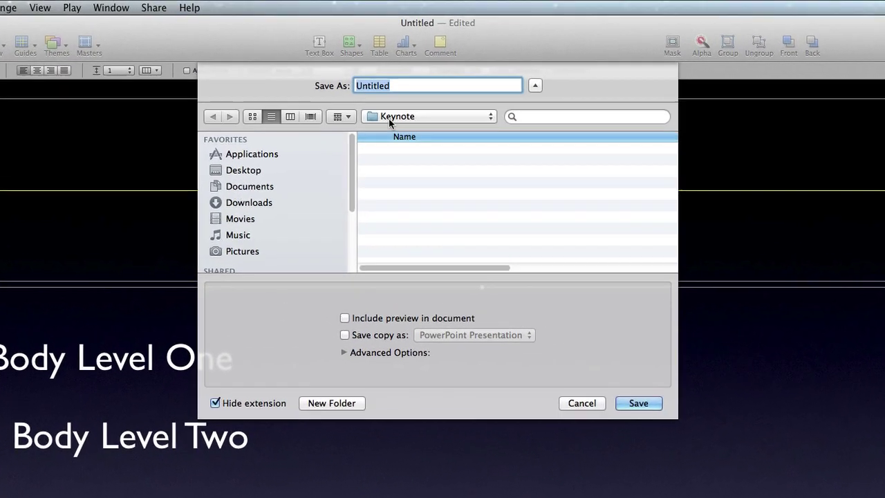
{"action": "left_click", "coordinate": [343, 58]}
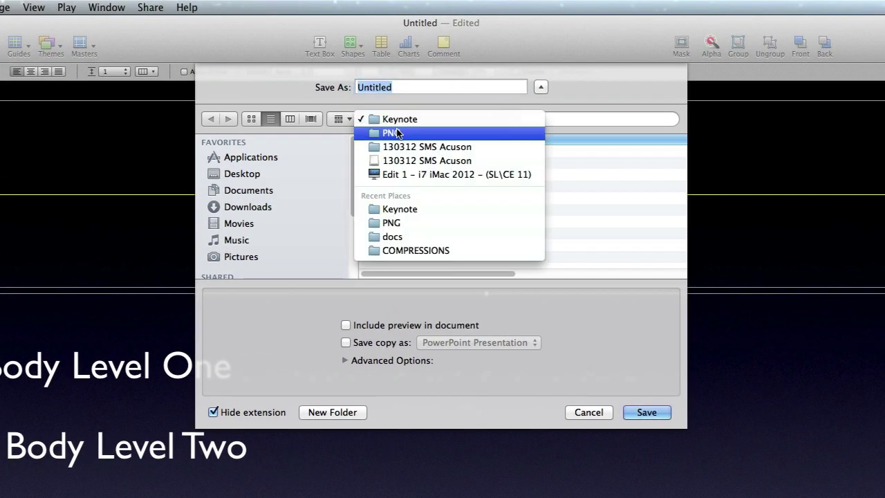
{"action": "left_click", "coordinate": [344, 67]}
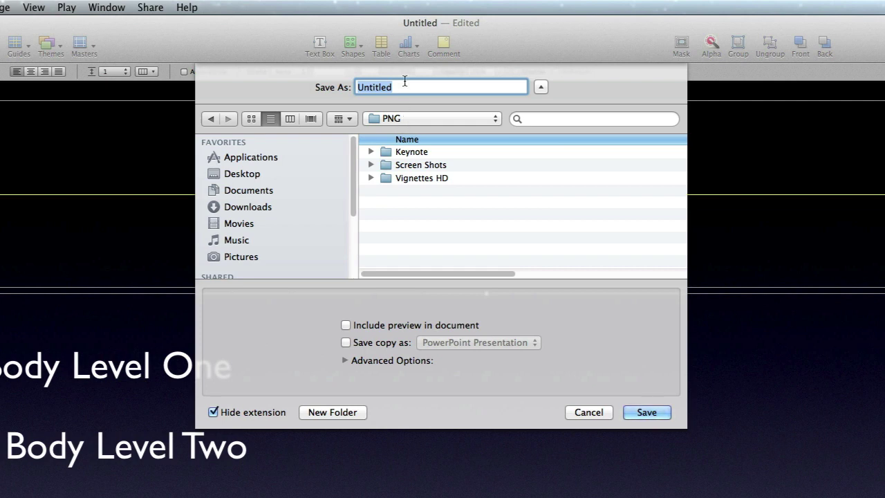
{"action": "type", "text": "Sldie"}
{"action": "key", "text": "BackSpace"}
{"action": "key", "text": "BackSpace"}
{"action": "key", "text": "BackSpace"}
{"action": "key", "text": "BackSpace"}
{"action": "key", "text": "BackSpace"}
{"action": "type", "text": "luide"}
{"action": "key", "text": "BackSpace"}
{"action": "key", "text": "BackSpace"}
{"action": "key", "text": "BackSpace"}
{"action": "key", "text": "BackSpace"}
{"action": "key", "text": "BackSpace"}
{"action": "type", "text": "lide Show"}
{"action": "key", "text": "Return"}
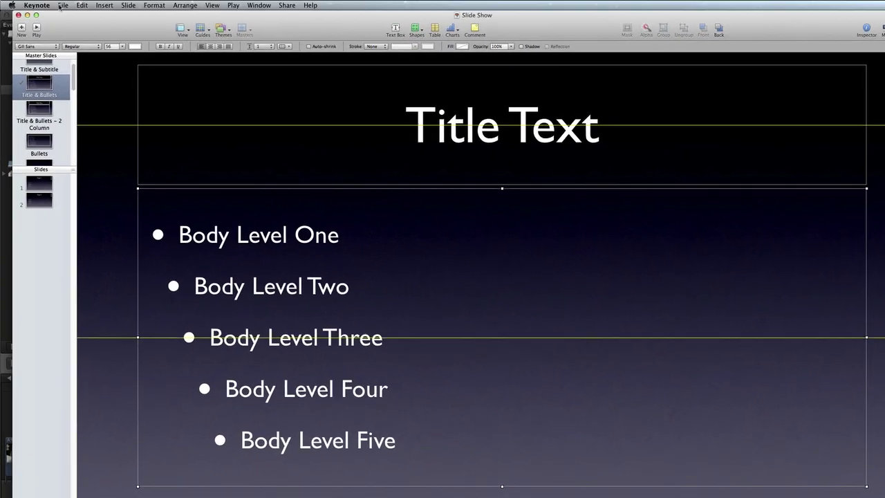
Export all slides as high-quality PNG images, one for each build stage, into the Keynote folder under the name "Slide Show".
{"action": "left_click", "coordinate": [49, 4]}
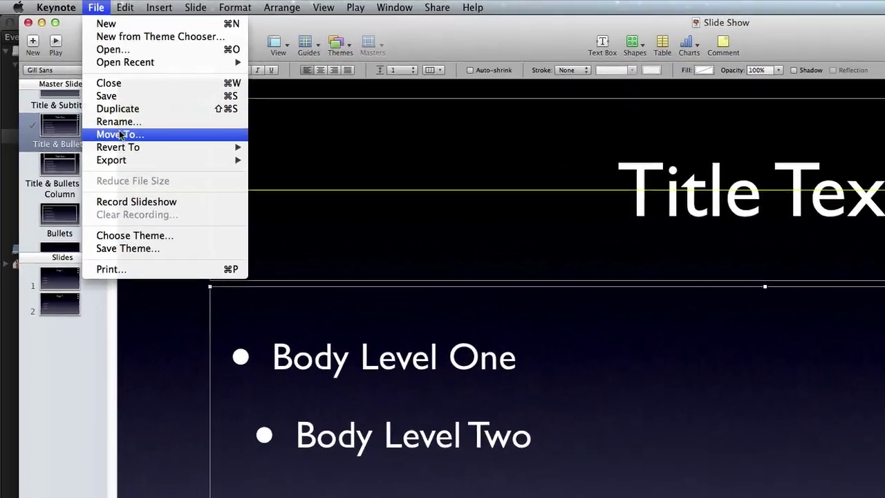
{"action": "mouse_move", "coordinate": [66, 83]}
{"action": "left_click", "coordinate": [319, 203]}
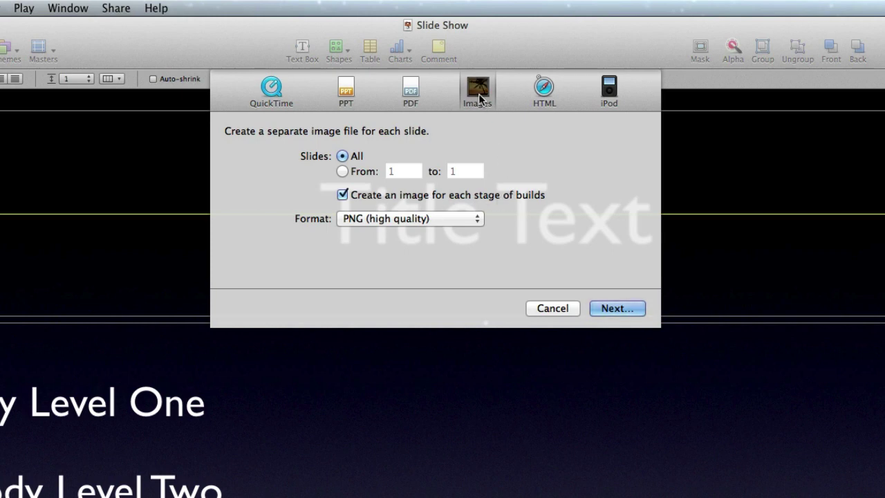
{"action": "left_click", "coordinate": [617, 308]}
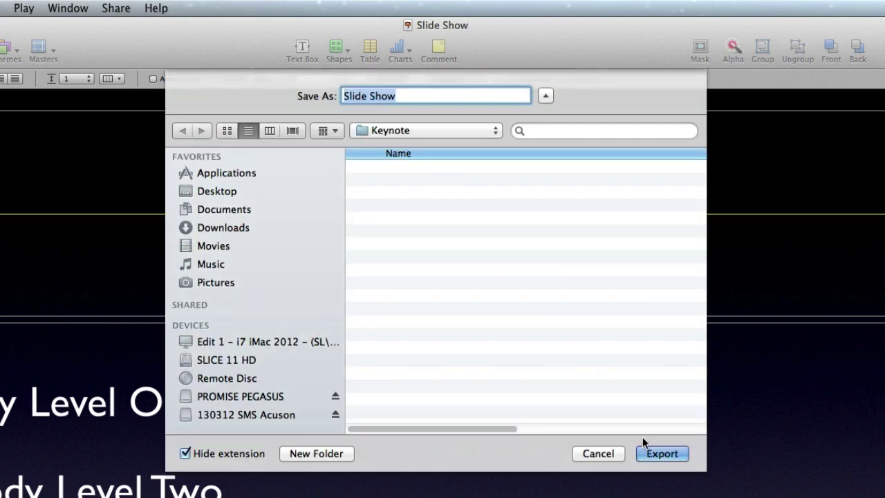
{"action": "left_click", "coordinate": [671, 455]}
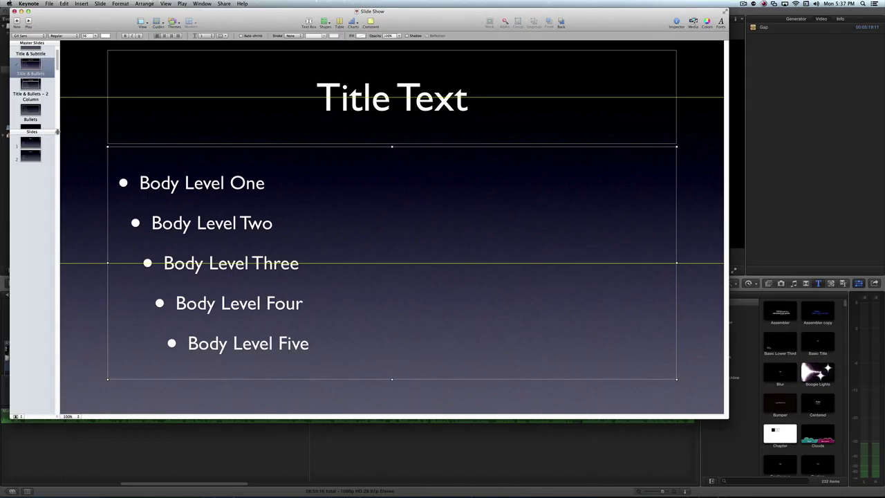
Hide the master slides above the slide list and return to the first slide.
{"action": "left_click_drag", "start_coordinate": [57, 131], "coordinate": [57, 42]}
{"action": "left_click", "coordinate": [31, 67]}
Switch to Final Cut Pro and create a keyword collection named "Keynote" in the 02 GFX folder.
{"action": "key", "text": "super+Tab"}
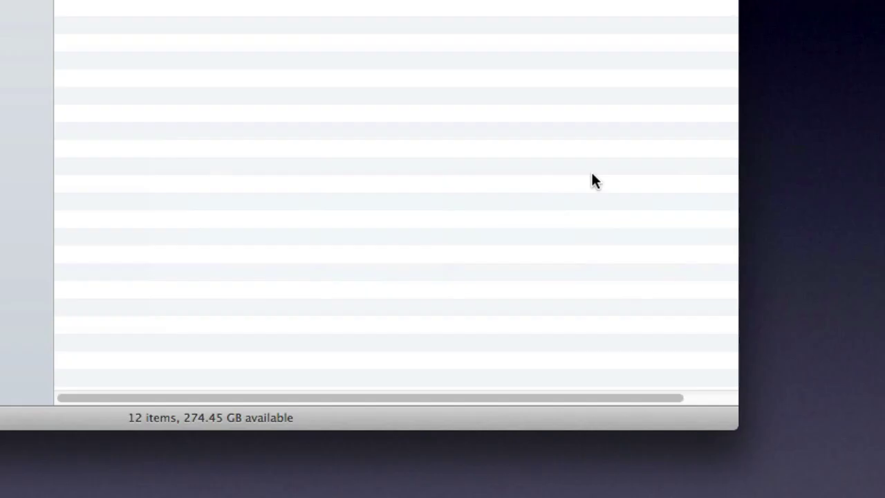
{"action": "key", "text": "super+Tab"}
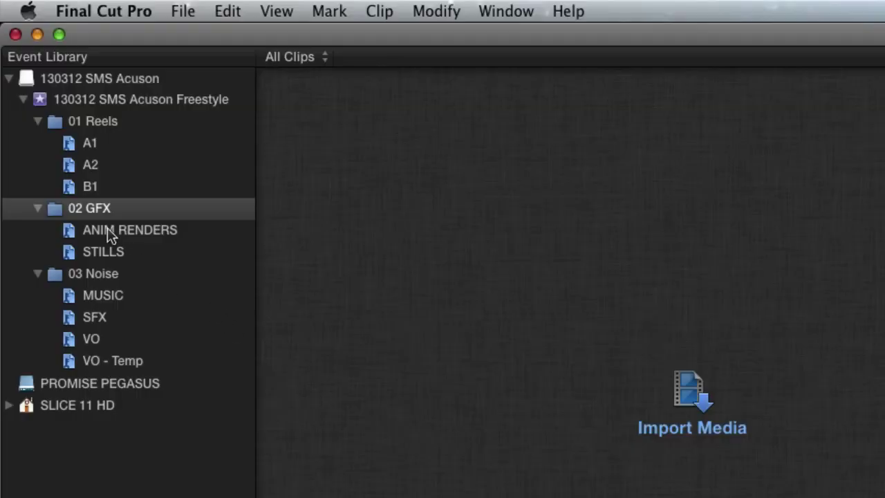
{"action": "right_click", "coordinate": [98, 208]}
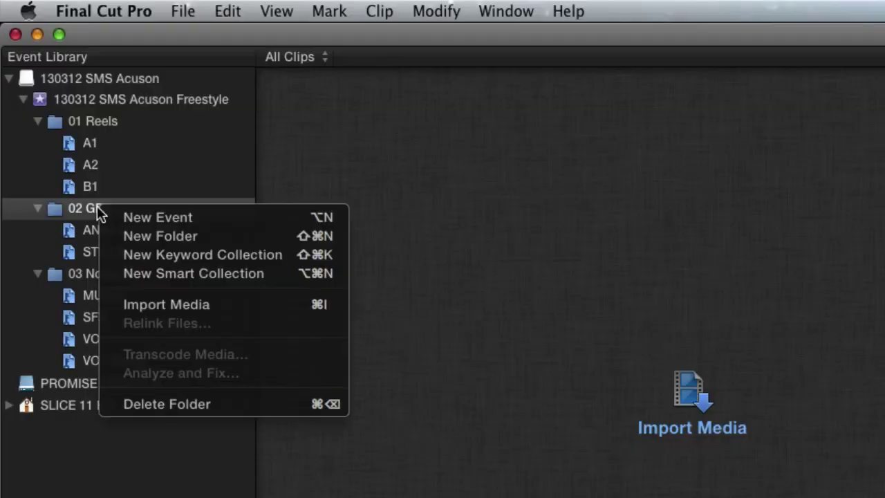
{"action": "left_click", "coordinate": [128, 259]}
{"action": "type", "text": "Keynote"}
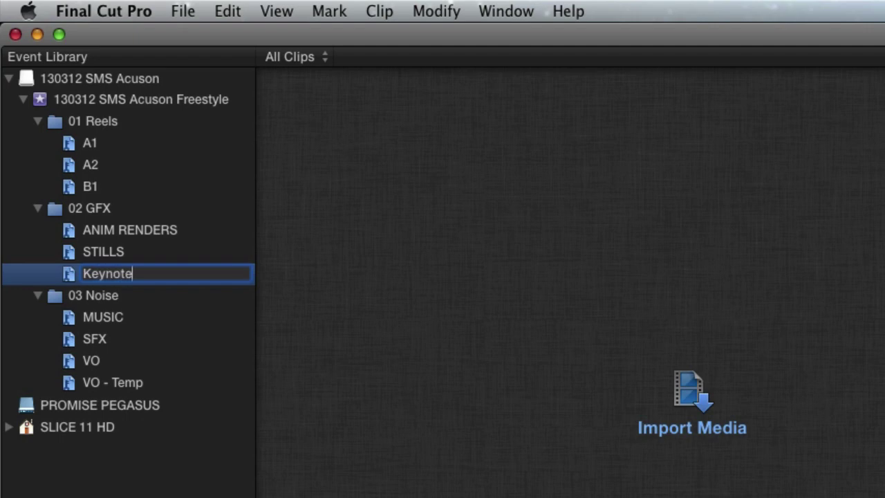
{"action": "key", "text": "Return"}
Import the eight exported Slide Show images from Finder's Keynote folder into the Keynote keyword collection and open that collection.
{"action": "key", "text": "super+Tab"}
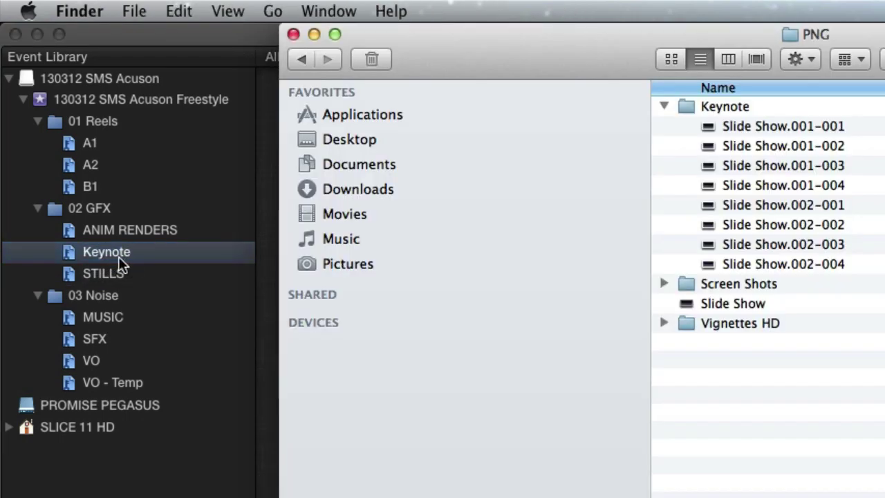
{"action": "left_click", "coordinate": [769, 125]}
{"action": "left_click", "coordinate": [765, 262], "text": "shift"}
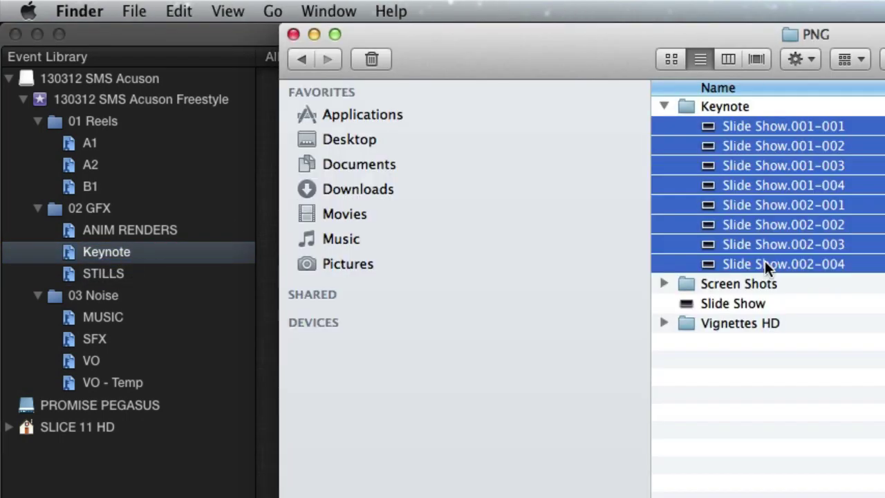
{"action": "left_click_drag", "start_coordinate": [707, 131], "coordinate": [122, 252]}
{"action": "left_click", "coordinate": [120, 252]}
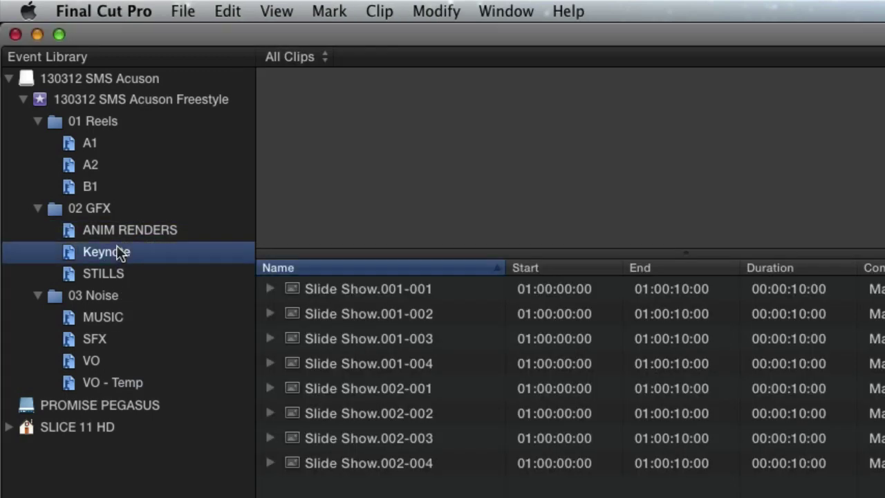
Preview the imported stills one by one to check the bullet build stages of both pages.
{"action": "left_click", "coordinate": [409, 289]}
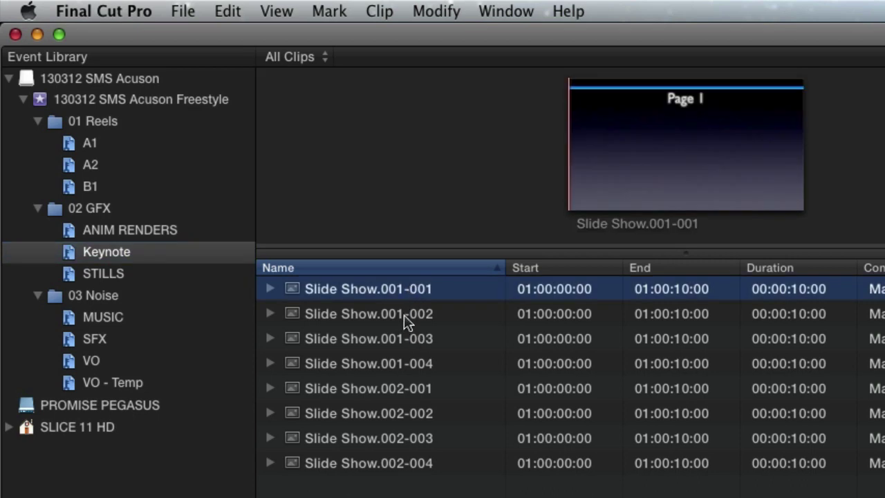
{"action": "left_click", "coordinate": [408, 320]}
{"action": "left_click", "coordinate": [408, 337]}
{"action": "left_click", "coordinate": [410, 358]}
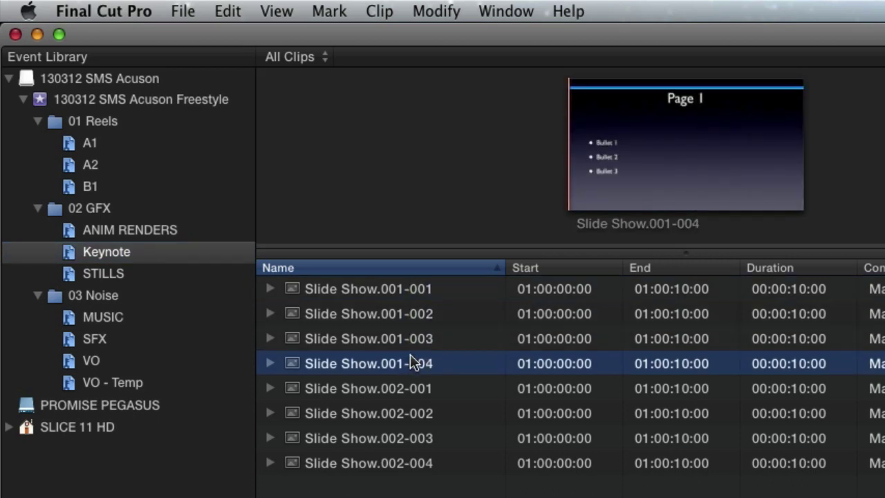
{"action": "left_click", "coordinate": [401, 391]}
{"action": "left_click", "coordinate": [402, 418]}
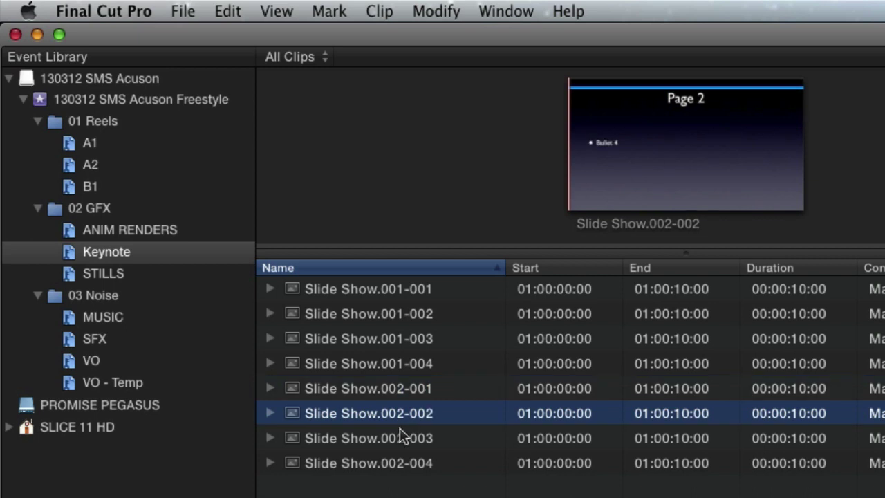
Connect the four Page 1 stills, Slide Show.001-001 to 001-004, to the timeline at about 00:02:27 and group them into a storyline.
{"action": "left_click", "coordinate": [308, 293]}
{"action": "left_click", "coordinate": [413, 367], "text": "shift"}
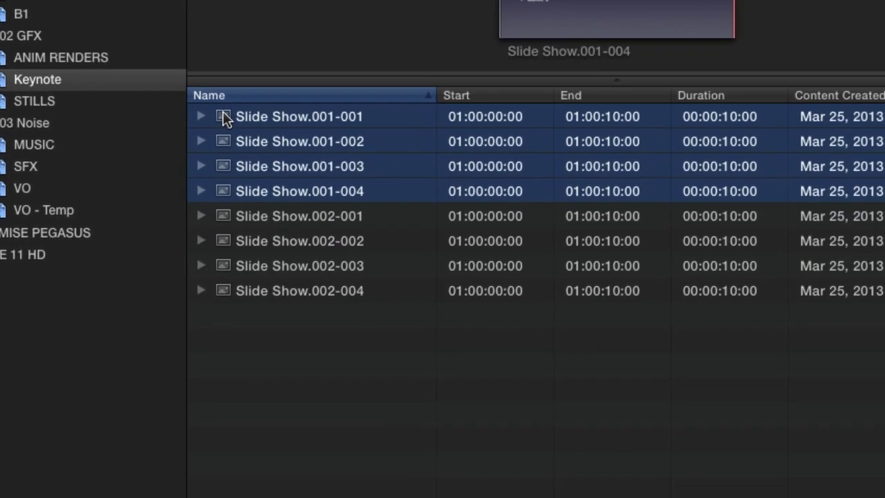
{"action": "left_click_drag", "start_coordinate": [292, 284], "coordinate": [160, 265]}
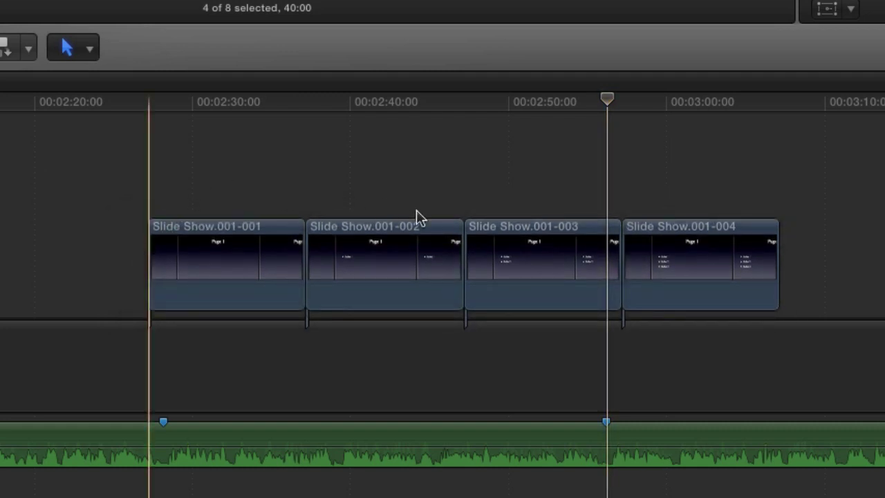
{"action": "left_click_drag", "start_coordinate": [201, 164], "coordinate": [717, 246]}
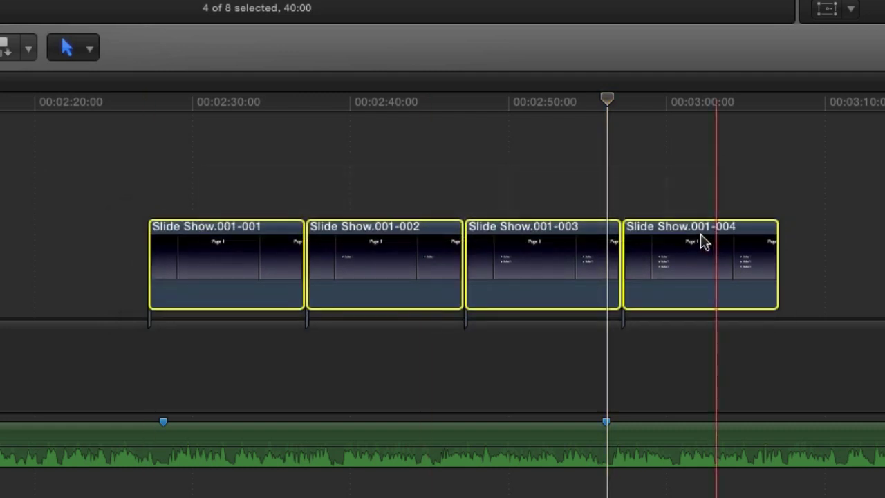
{"action": "key", "text": "super+g"}
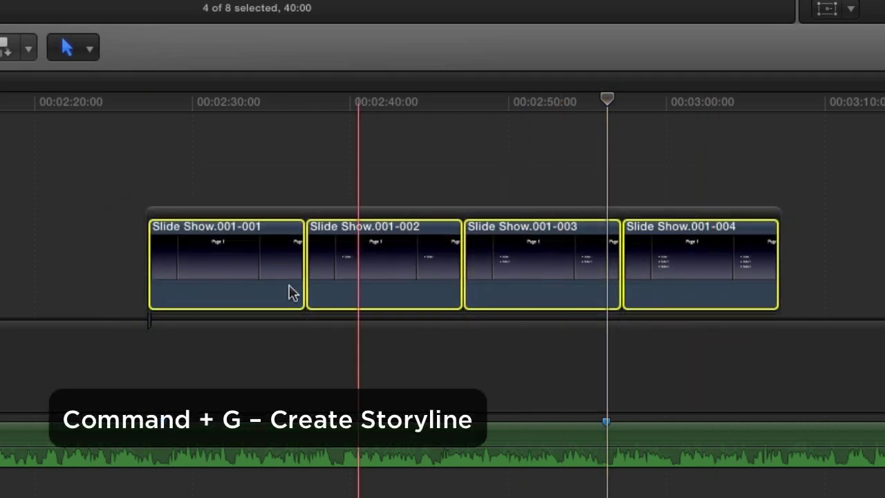
Ripple-trim the ends of the storyline's first three stills to about 3, 5.5 and 3.5 seconds.
{"action": "left_click", "coordinate": [296, 253]}
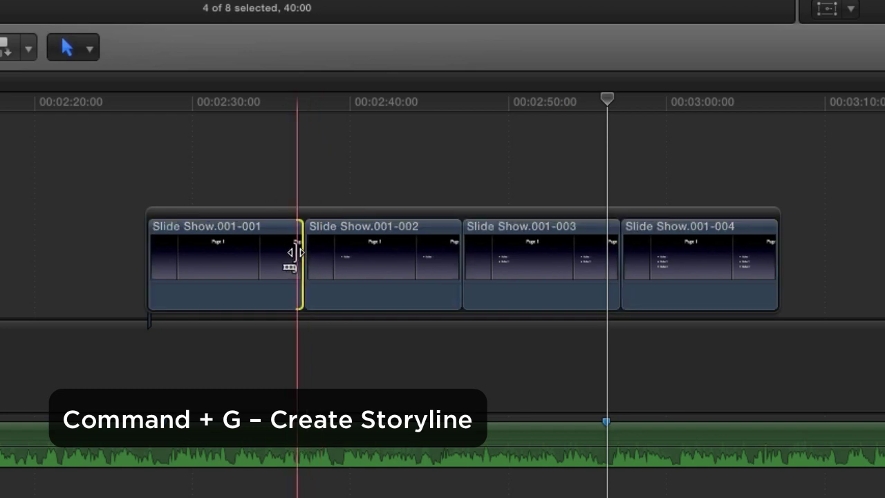
{"action": "mouse_move", "coordinate": [251, 252]}
{"action": "left_mouse_down"}
{"action": "mouse_move", "coordinate": [228, 251]}
{"action": "mouse_move", "coordinate": [262, 261]}
{"action": "left_mouse_up"}
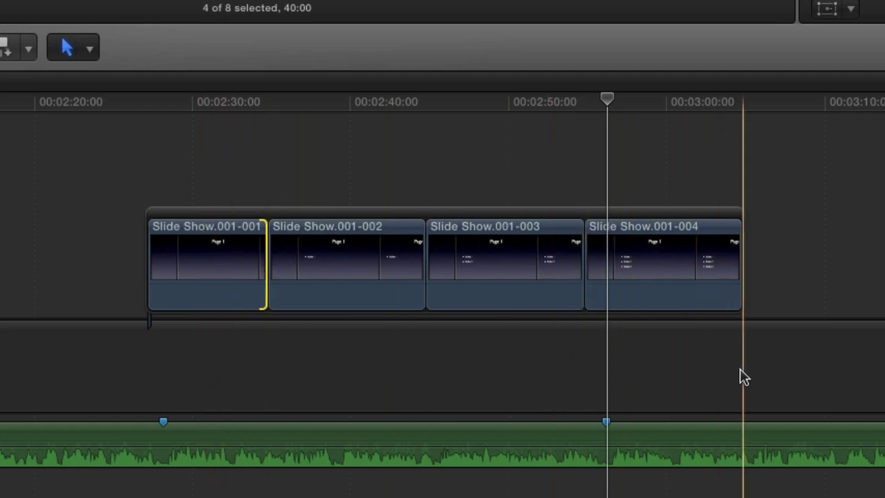
{"action": "left_click_drag", "start_coordinate": [417, 256], "coordinate": [351, 257]}
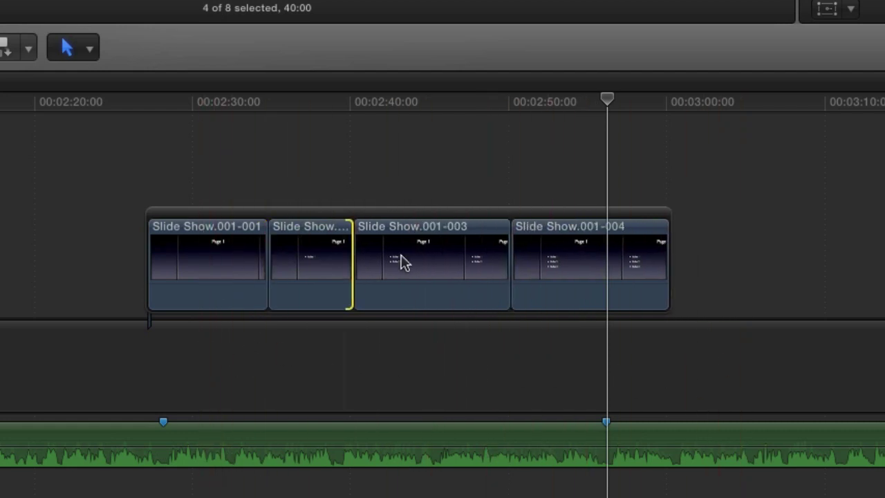
{"action": "left_click_drag", "start_coordinate": [511, 255], "coordinate": [407, 256]}
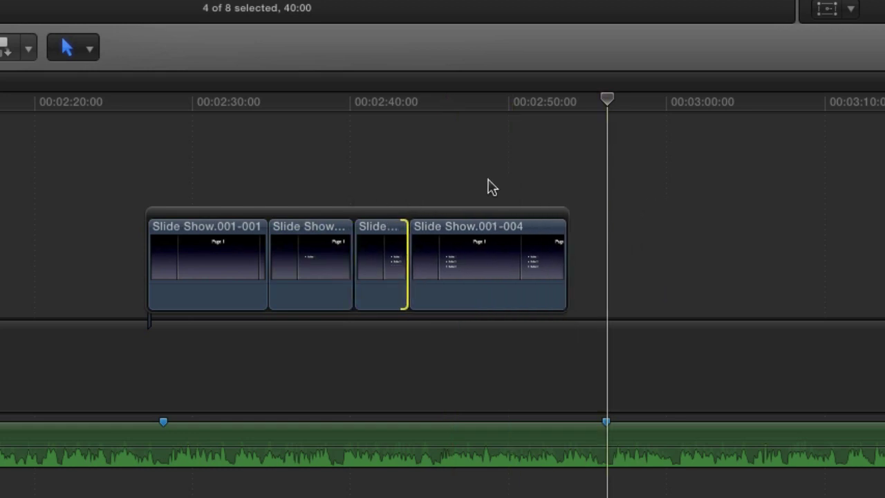
{"action": "left_click_drag", "start_coordinate": [263, 267], "coordinate": [191, 266]}
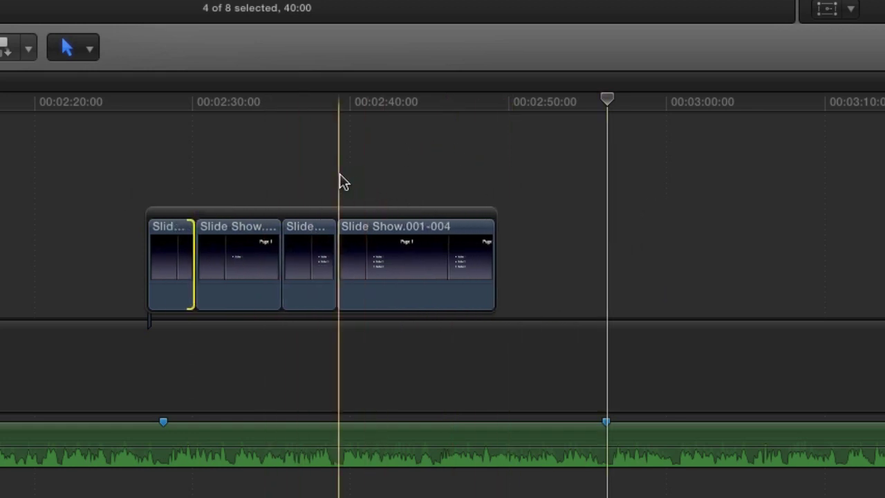
Turn off skimming, play the storyline, and trim the end of Slide Show.001-004 to the playhead at about 00:02:42.
{"action": "key", "text": "s"}
{"action": "key", "text": "space"}
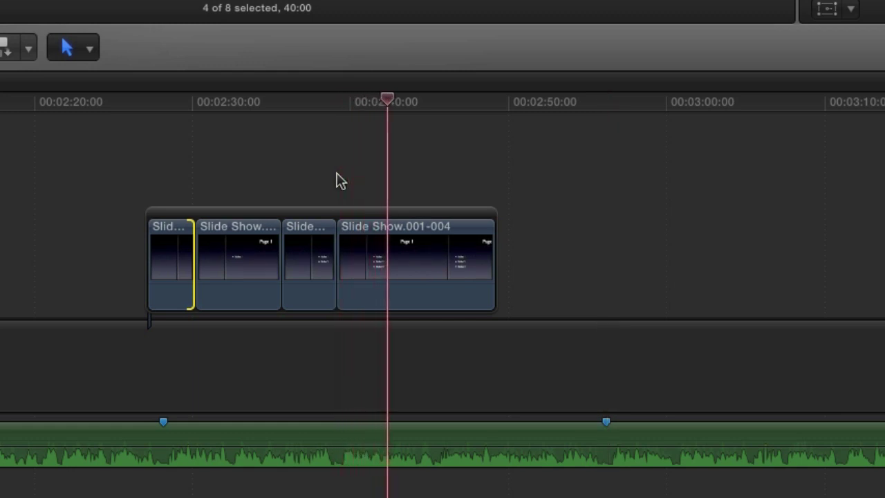
{"action": "key", "text": "alt+bracketright"}
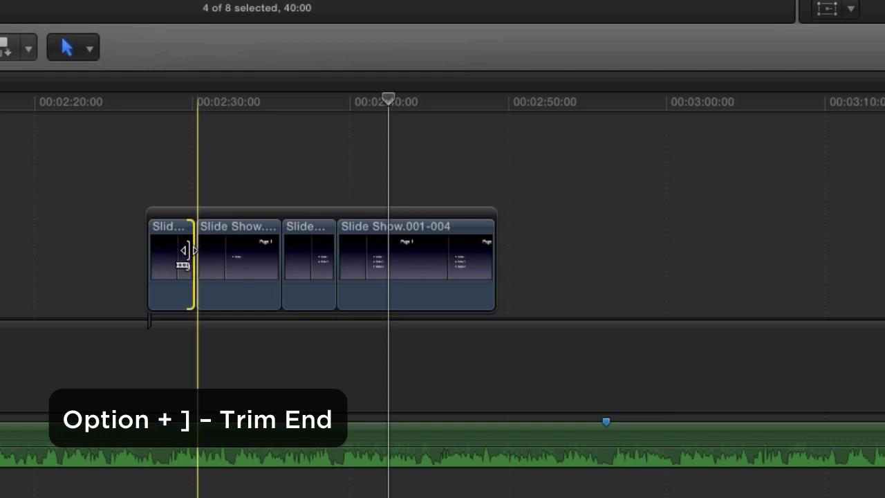
{"action": "left_click", "coordinate": [389, 274]}
{"action": "key", "text": "alt+bracketright"}
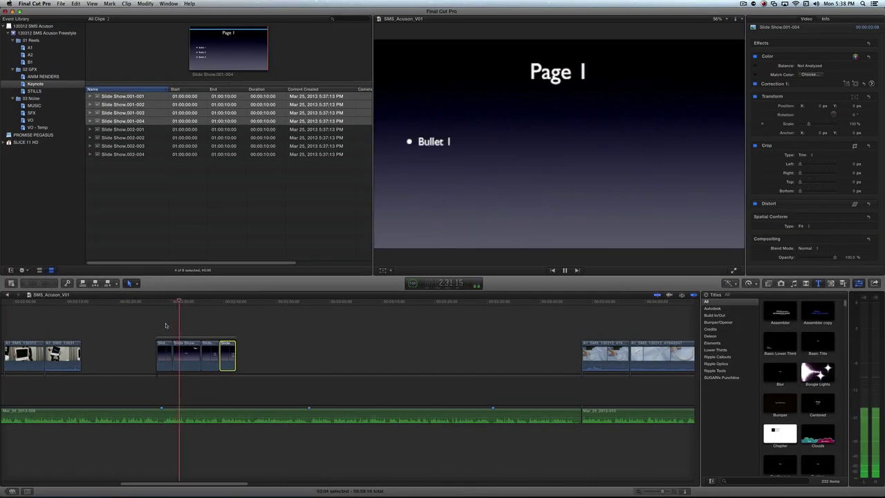
Play back the storyline and shorten the second still to about 2.5 seconds.
{"action": "key", "text": "space"}
{"action": "left_click_drag", "start_coordinate": [196, 355], "coordinate": [184, 356]}
{"action": "key", "text": "space"}
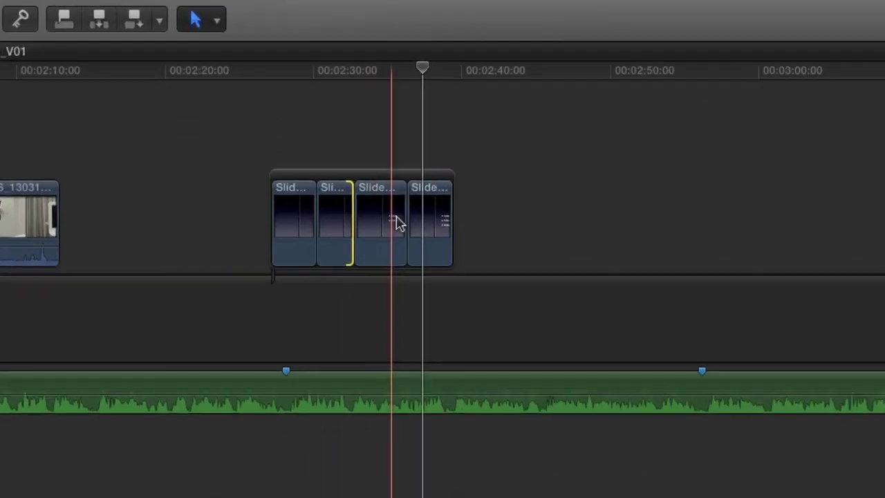
Add cross dissolves to all four stills in the storyline.
{"action": "left_click", "coordinate": [416, 226]}
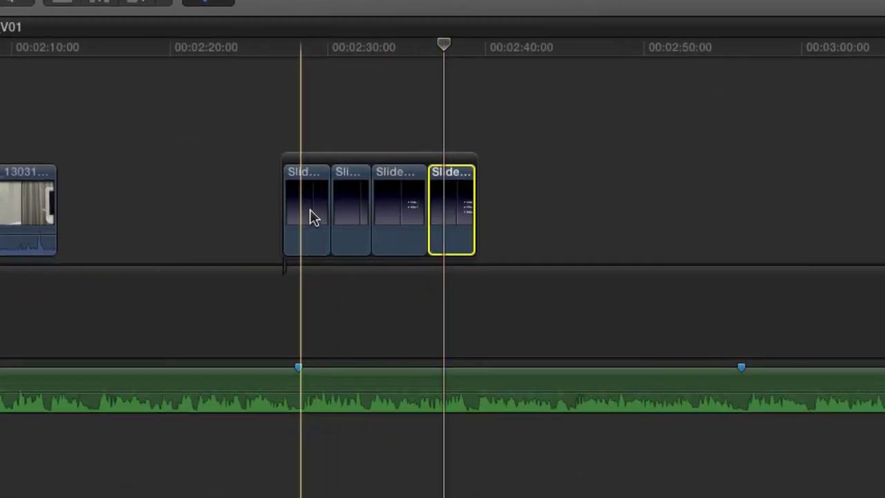
{"action": "key", "text": "super+a"}
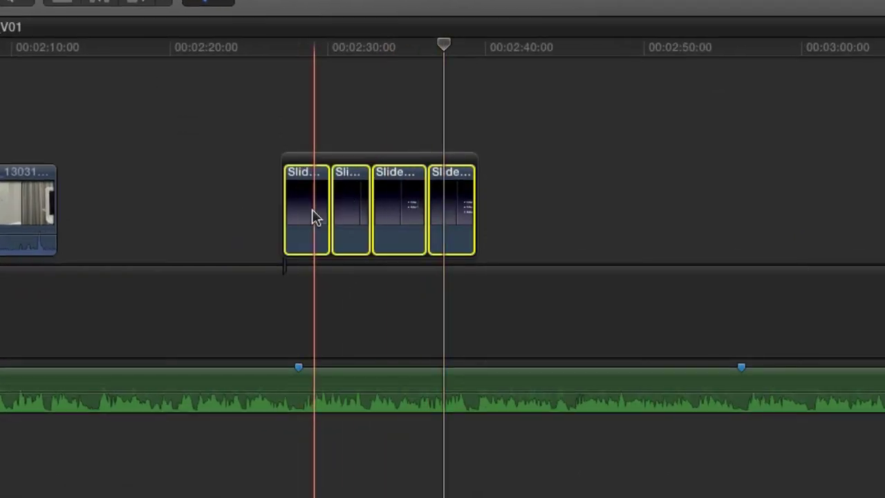
{"action": "key", "text": "super+t"}
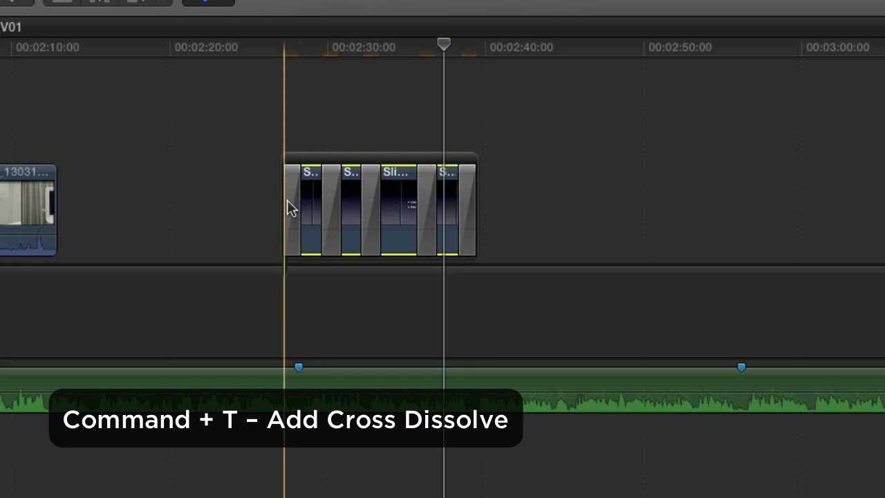
Delete the cross dissolves at the very start and end of the Page 1 storyline and play it back.
{"action": "left_click", "coordinate": [291, 208]}
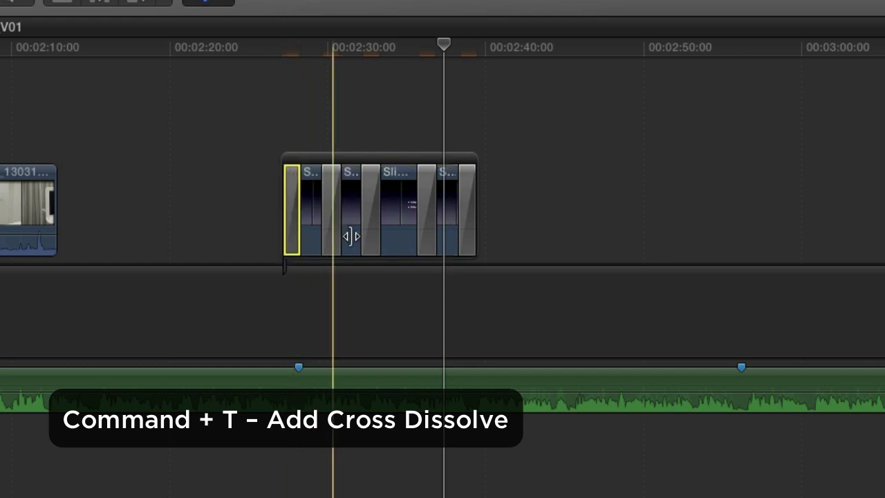
{"action": "key", "text": "Delete"}
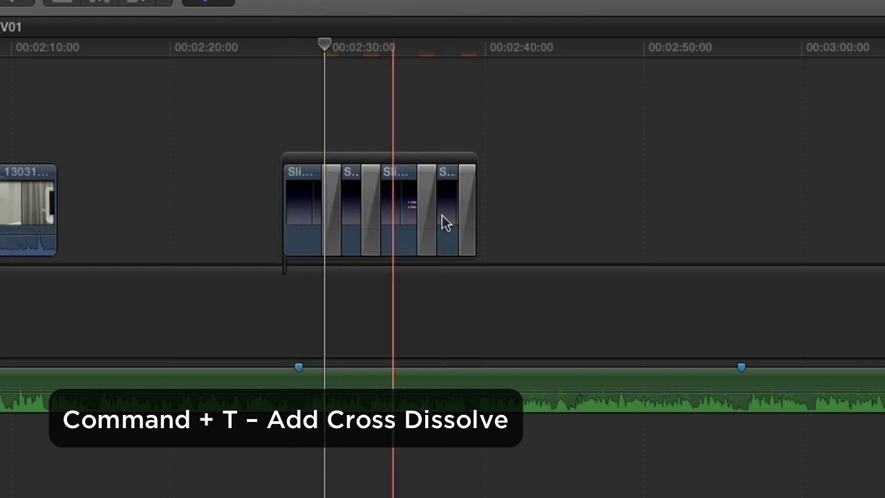
{"action": "left_click", "coordinate": [466, 222]}
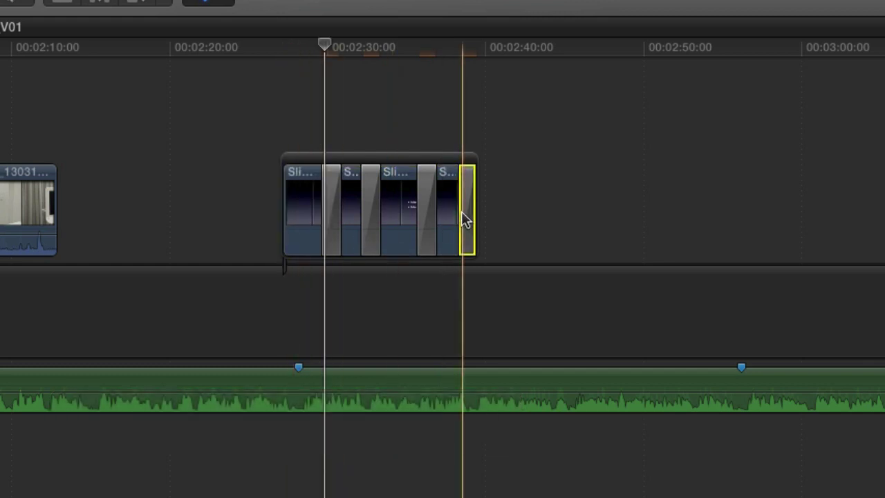
{"action": "key", "text": "Delete"}
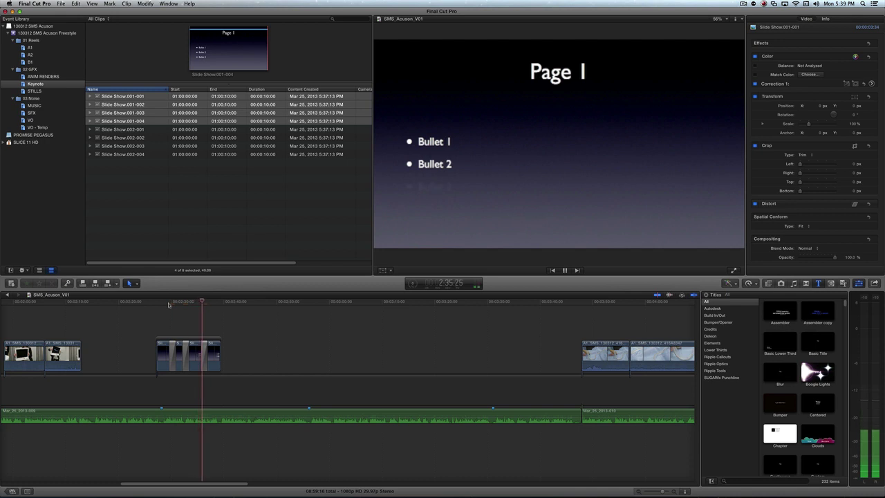
{"action": "key", "text": "space"}
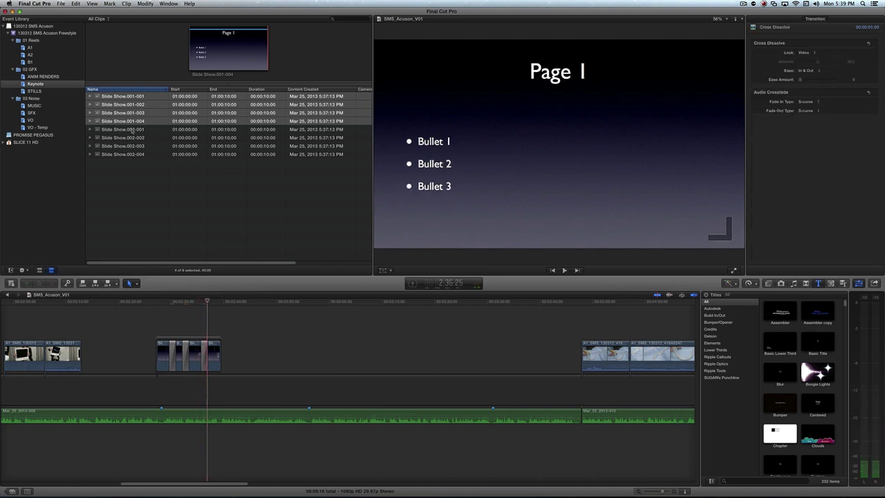
Place Slide Show.002-001 through 002-004 in the timeline at about 00:02:48 and group the four stills into a storyline.
{"action": "left_click", "coordinate": [131, 130]}
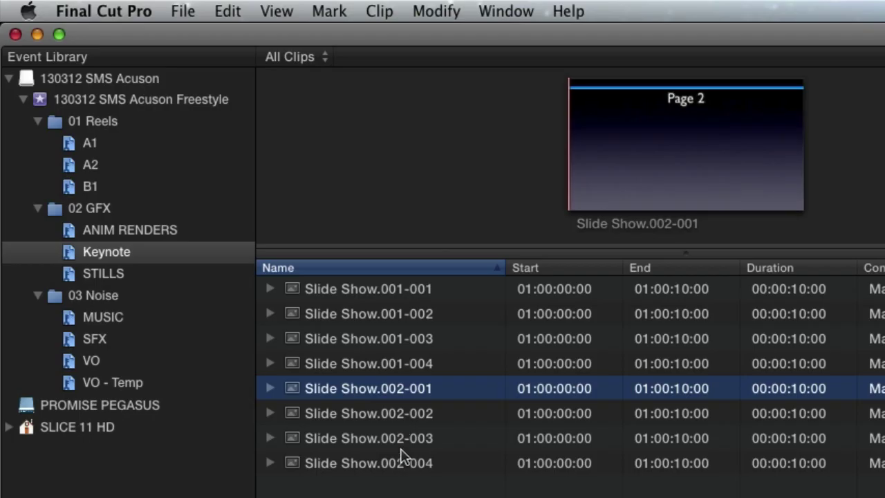
{"action": "left_click", "coordinate": [133, 154], "text": "shift"}
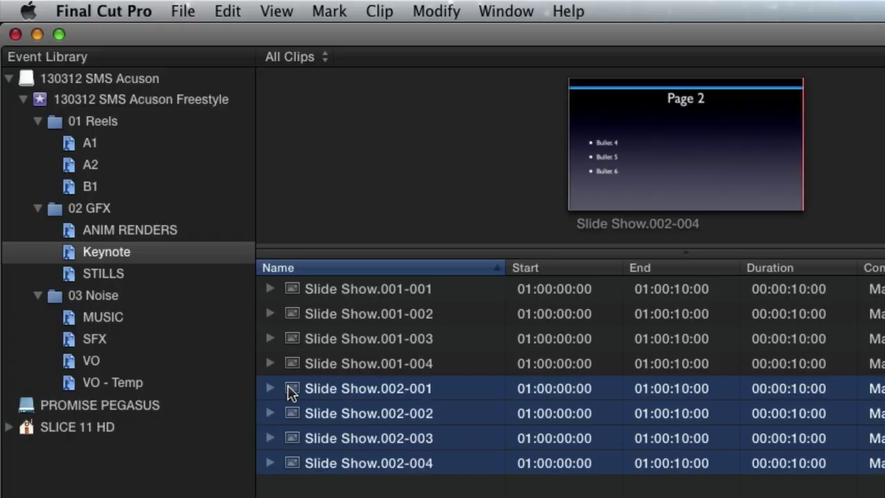
{"action": "left_click_drag", "start_coordinate": [288, 385], "coordinate": [625, 268]}
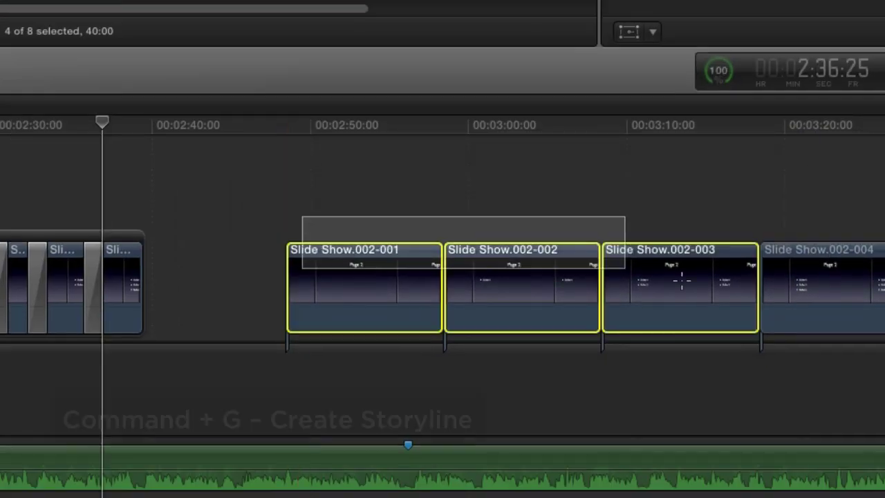
{"action": "left_click_drag", "start_coordinate": [682, 279], "coordinate": [862, 313]}
{"action": "key", "text": "super+g"}
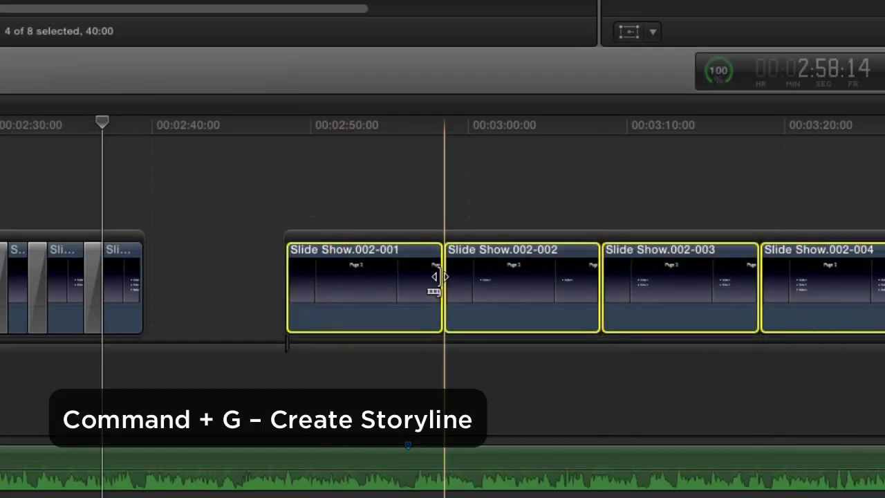
Ripple-trim the ends of the four Page 2 stills to about 3, 2.5, 2.5 and 3 seconds.
{"action": "left_click_drag", "start_coordinate": [440, 286], "coordinate": [329, 282]}
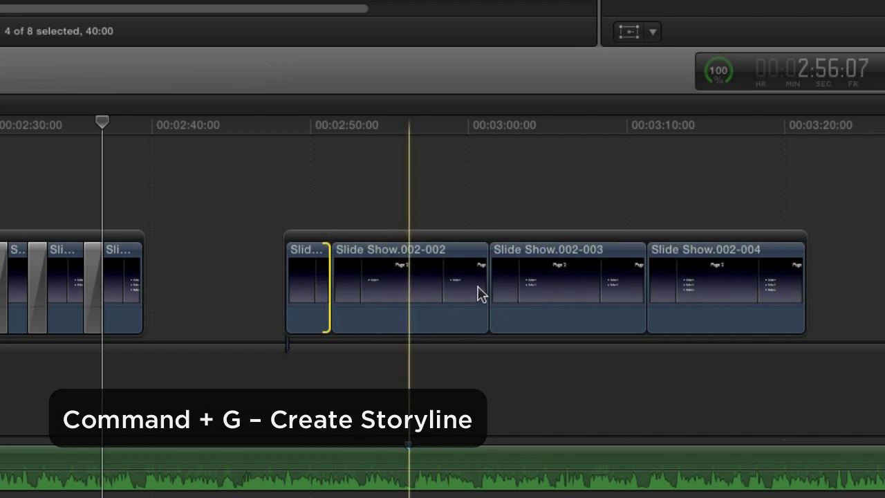
{"action": "left_click_drag", "start_coordinate": [487, 296], "coordinate": [365, 296]}
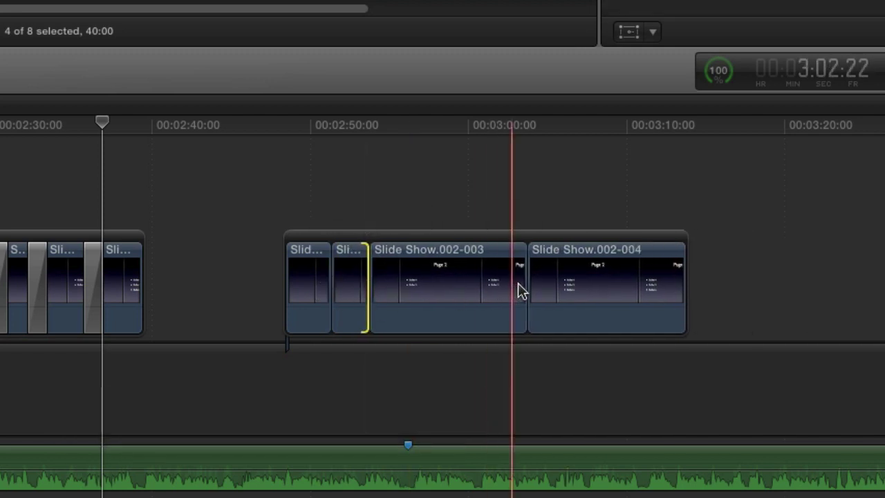
{"action": "left_click_drag", "start_coordinate": [520, 291], "coordinate": [407, 292]}
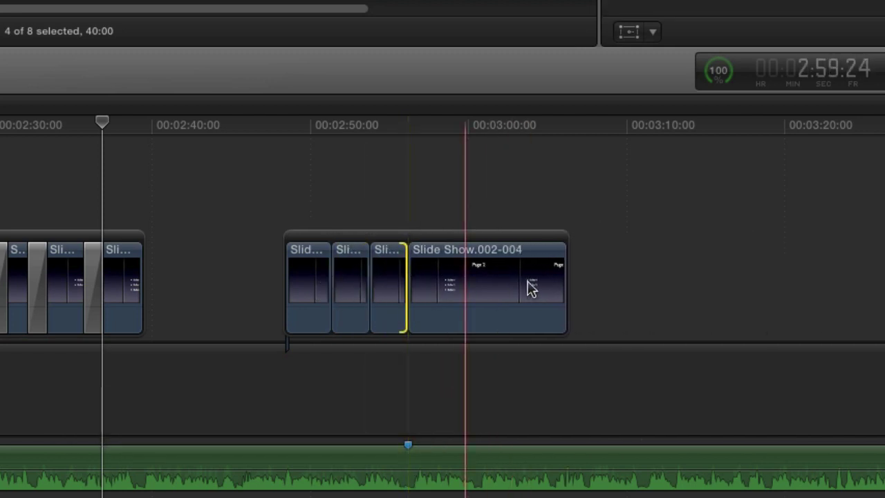
{"action": "left_click_drag", "start_coordinate": [565, 288], "coordinate": [453, 284]}
Add cross dissolves to all four Page 2 stills and play back the storyline.
{"action": "left_click", "coordinate": [431, 237]}
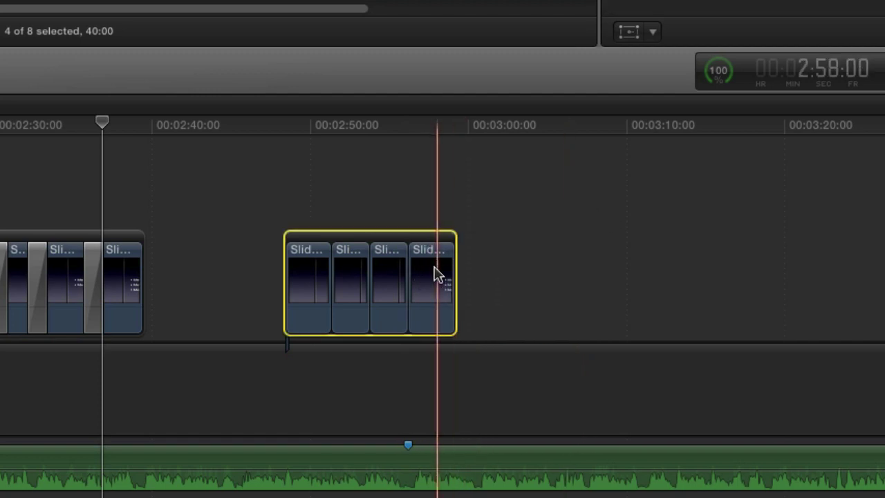
{"action": "left_click", "coordinate": [434, 273]}
{"action": "left_click", "coordinate": [318, 284], "text": "shift"}
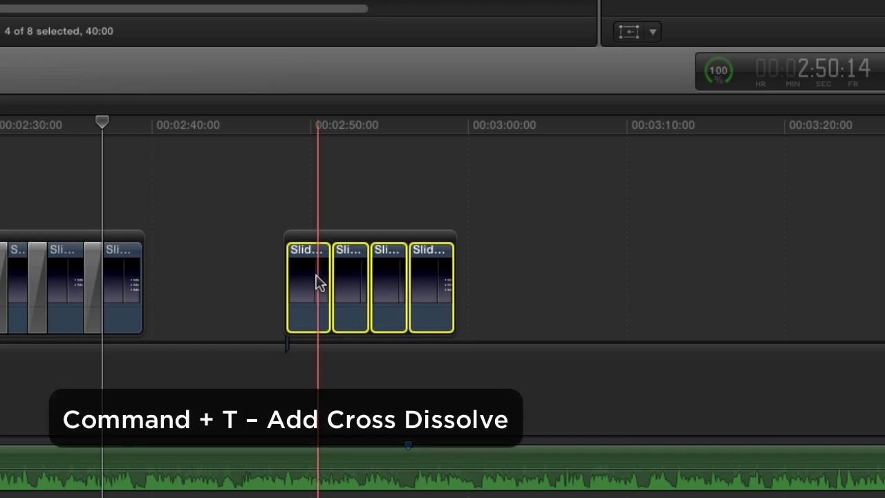
{"action": "key", "text": "super+t"}
{"action": "key", "text": "space"}
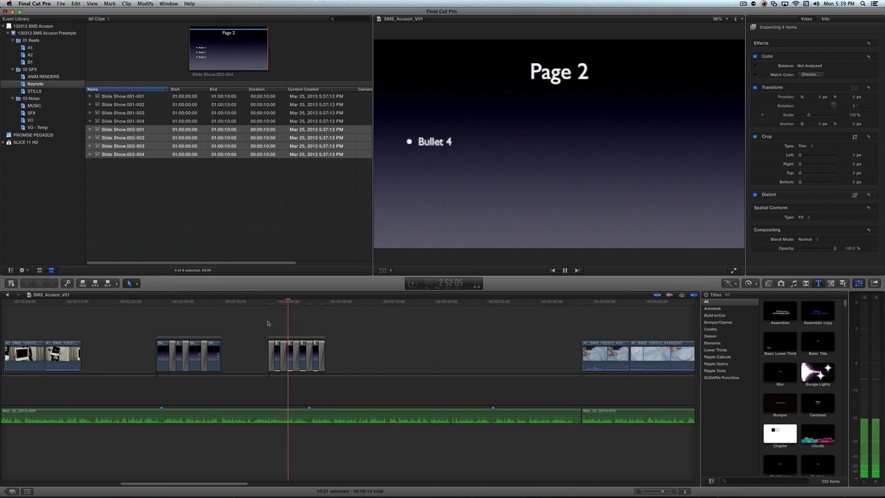
{"action": "key", "text": "space"}
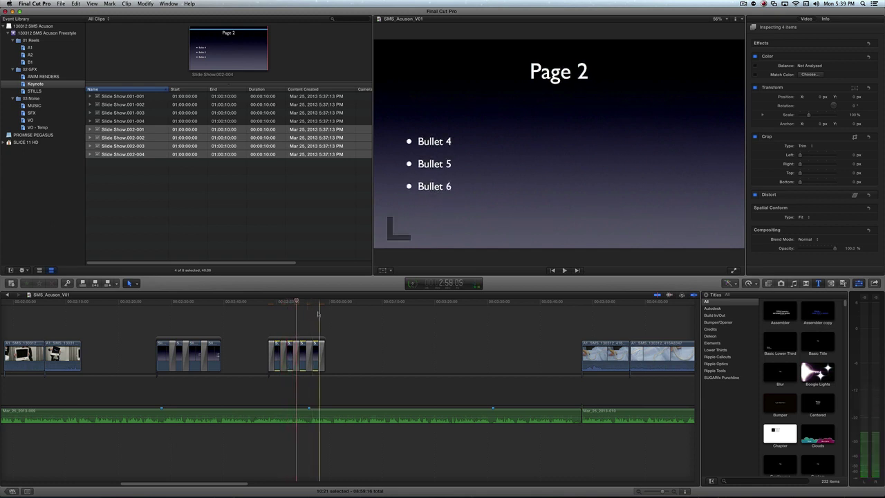
{"action": "left_click", "coordinate": [316, 313]}
Switch to Keynote and append "- UPDATE" to Bullet 4, Bullet 5 and Bullet 6 on the Page 2 slide.
{"action": "key", "text": "super+Tab"}
{"action": "key", "text": "super+Tab"}
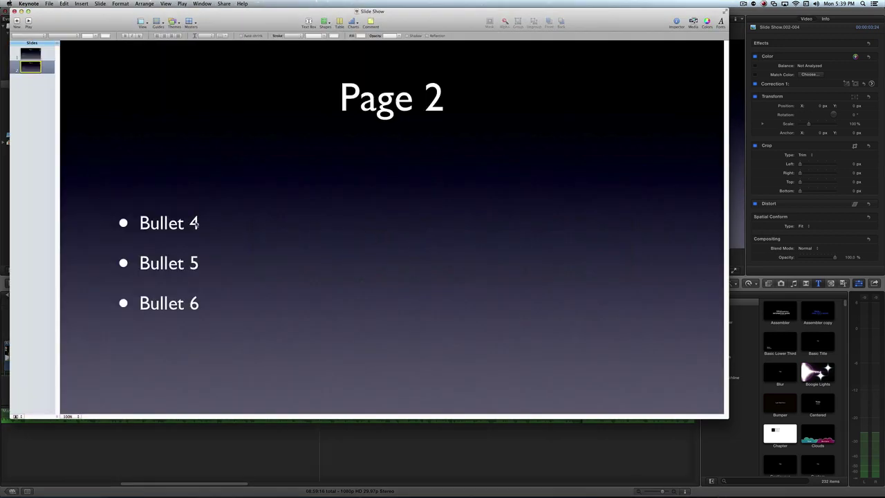
{"action": "left_click", "coordinate": [196, 223]}
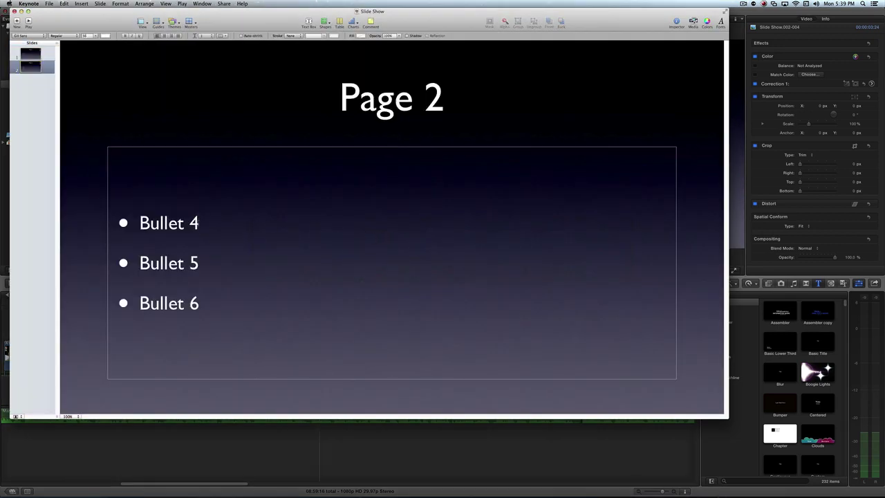
{"action": "type", "text": "- UPDATE"}
{"action": "type", "text": "- UPDATE"}
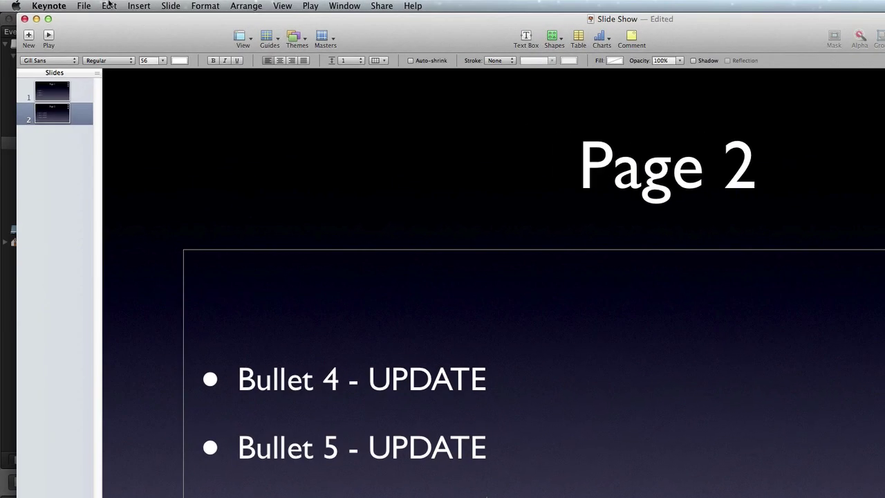
Export all slides as high-quality PNG images, one per build stage, over the existing Slide Show files in the Keynote folder.
{"action": "left_click", "coordinate": [49, 4]}
{"action": "mouse_move", "coordinate": [211, 163]}
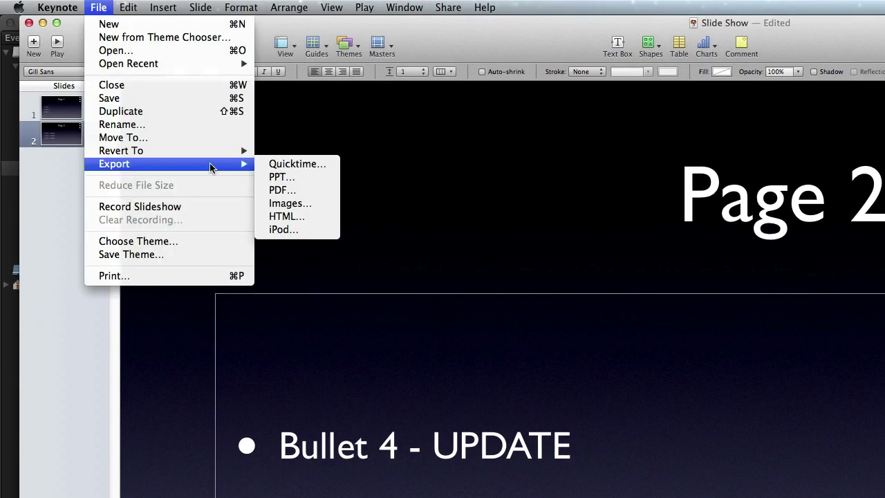
{"action": "left_click", "coordinate": [291, 202]}
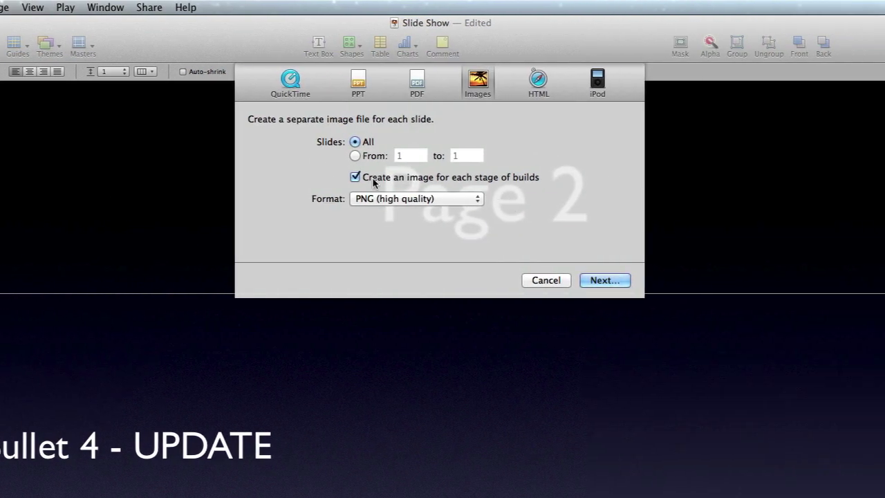
{"action": "left_click", "coordinate": [592, 281]}
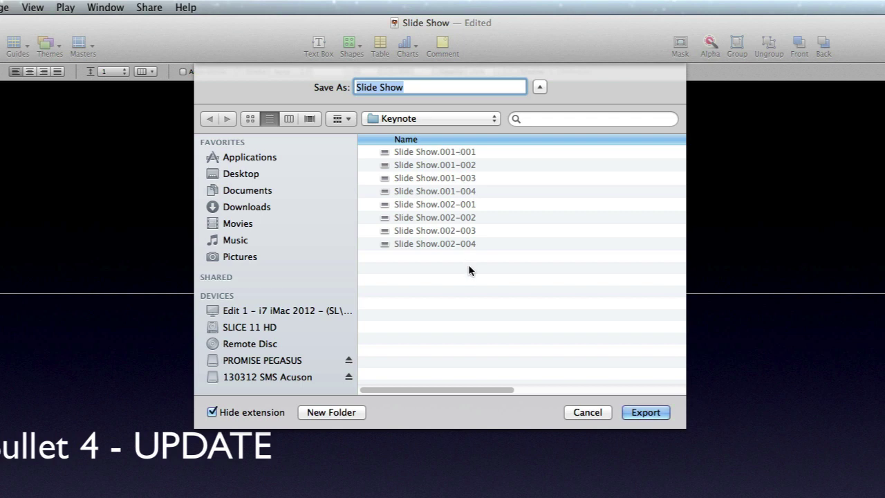
{"action": "left_click", "coordinate": [643, 413]}
{"action": "left_click", "coordinate": [701, 331]}
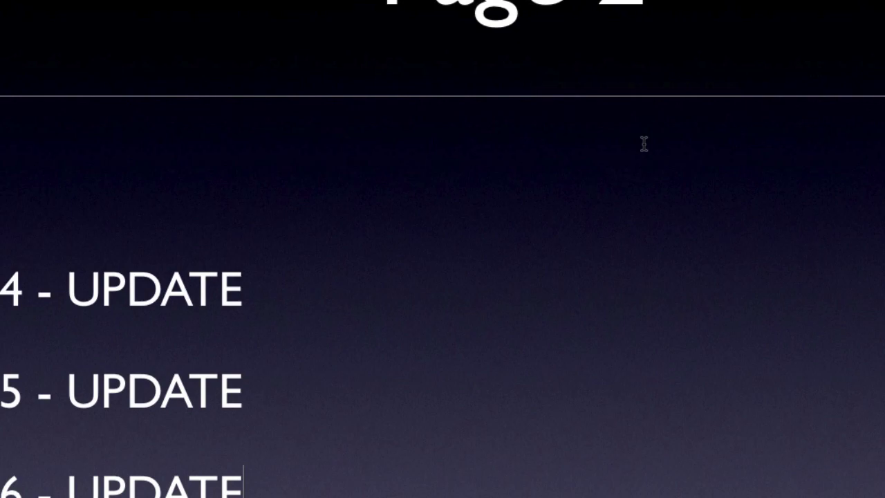
Switch to Final Cut Pro, play the Page 2 storyline to review its bullets, and move the playhead back to the Page 1 storyline.
{"action": "key", "text": "super+Tab"}
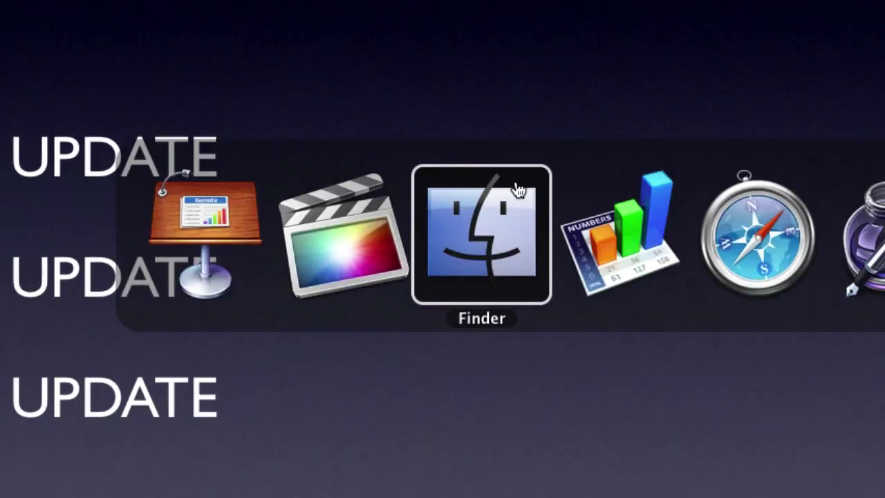
{"action": "left_click", "coordinate": [340, 254]}
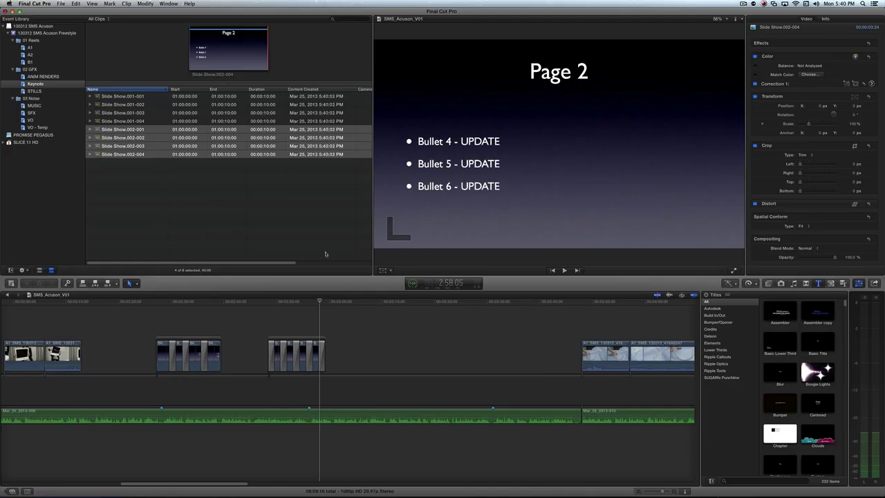
{"action": "left_click", "coordinate": [234, 189]}
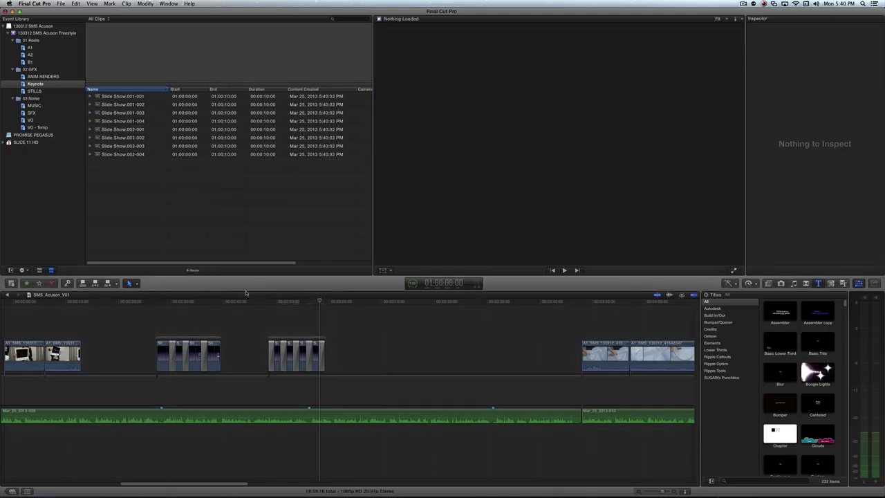
{"action": "left_click", "coordinate": [242, 302]}
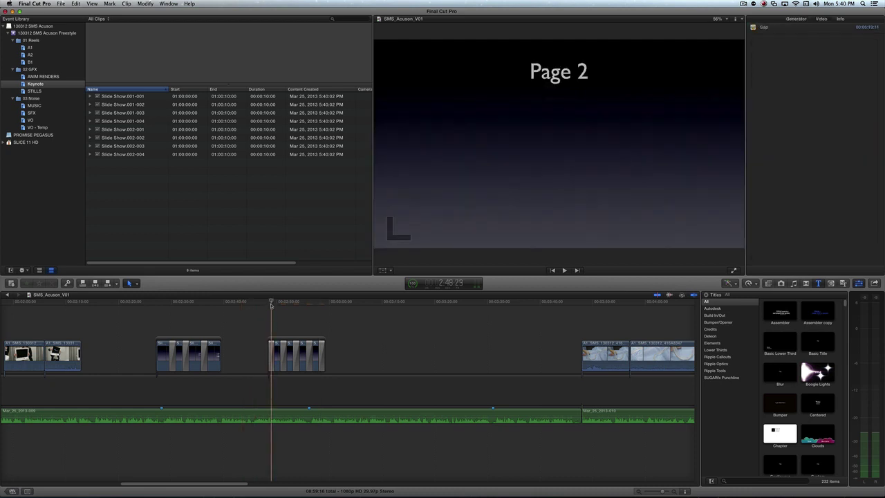
{"action": "key", "text": "space"}
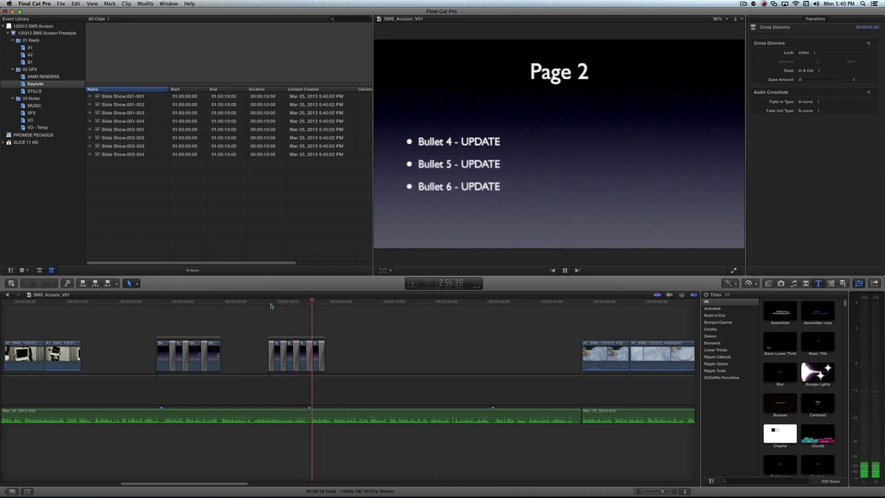
{"action": "key", "text": "space"}
{"action": "left_click", "coordinate": [201, 302]}
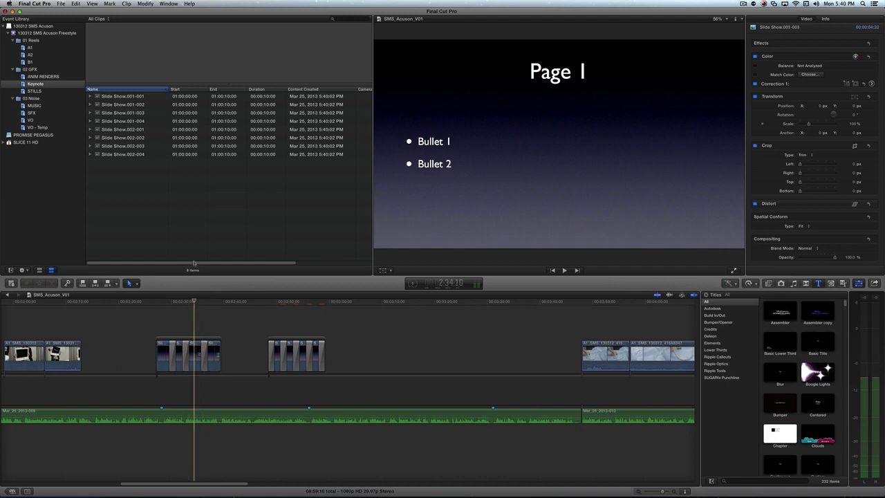
Switch to Keynote and append "- UPDATE" to Bullet 1, Bullet 2 and Bullet 3 on the Page 1 slide.
{"action": "key", "text": "super+Tab"}
{"action": "left_click", "coordinate": [45, 59]}
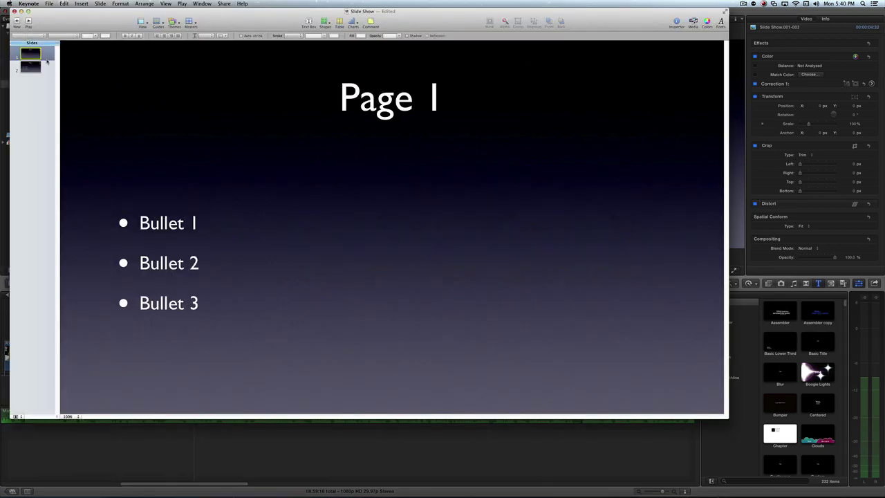
{"action": "left_click", "coordinate": [200, 225]}
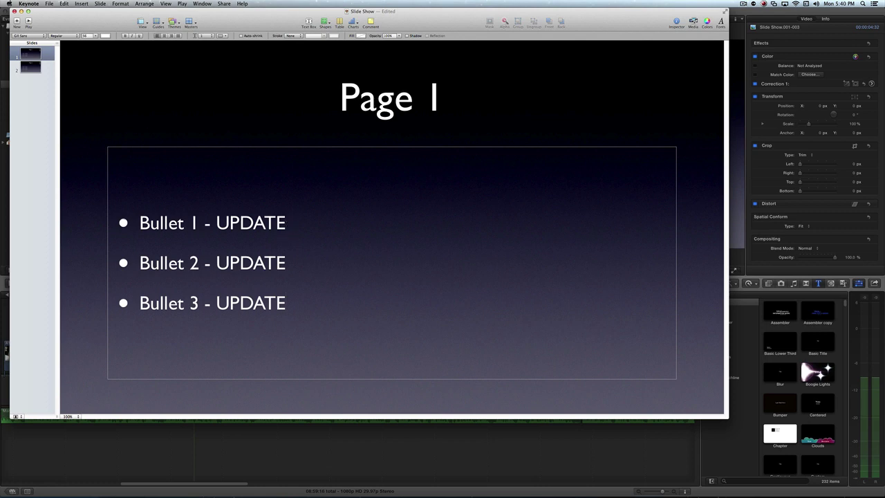
Re-export the slides with the edited Page 1 bullets as PNG build-stage images, replacing the Slide Show files in the Keynote folder.
{"action": "left_click", "coordinate": [49, 4]}
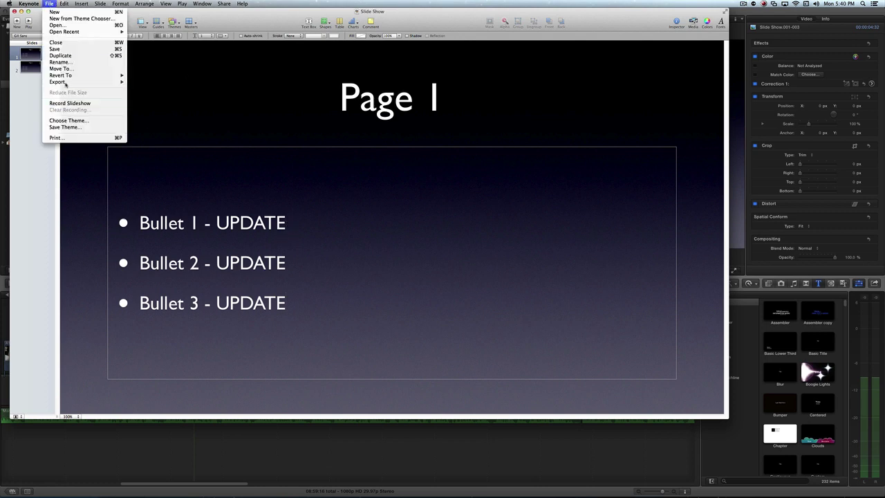
{"action": "mouse_move", "coordinate": [67, 81]}
{"action": "left_click", "coordinate": [150, 104]}
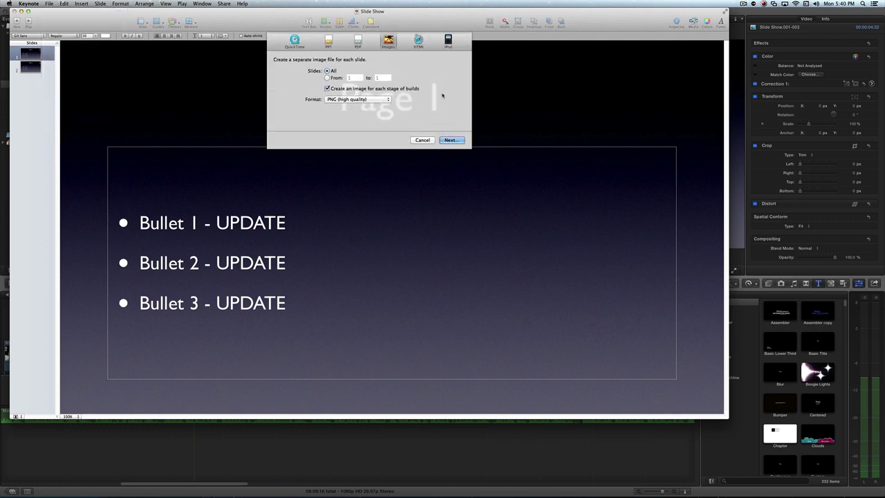
{"action": "left_click", "coordinate": [451, 140]}
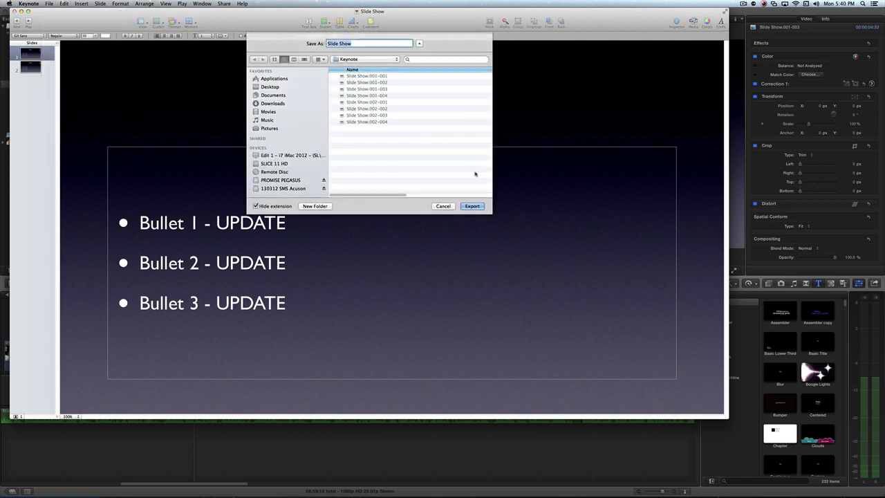
{"action": "left_click", "coordinate": [474, 206]}
{"action": "left_click", "coordinate": [493, 167]}
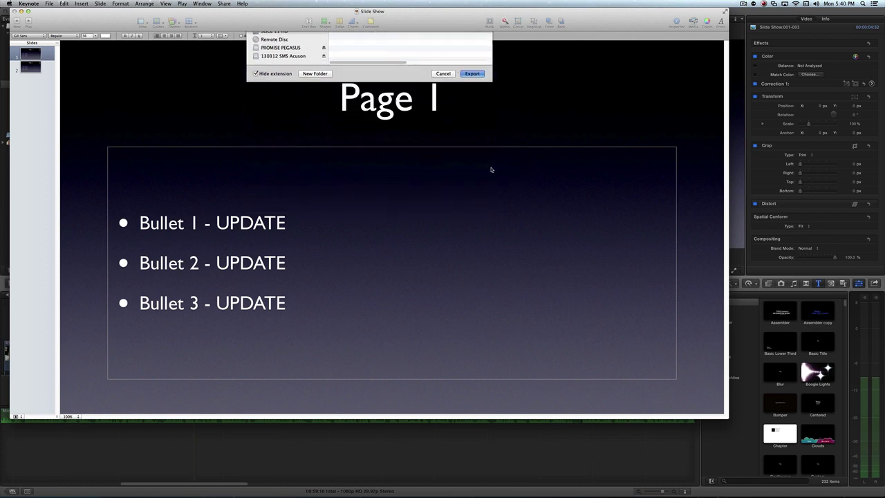
Switch to Final Cut Pro and play the Page 1 storyline from near its start to review the re-exported bullets.
{"action": "key", "text": "super+Tab"}
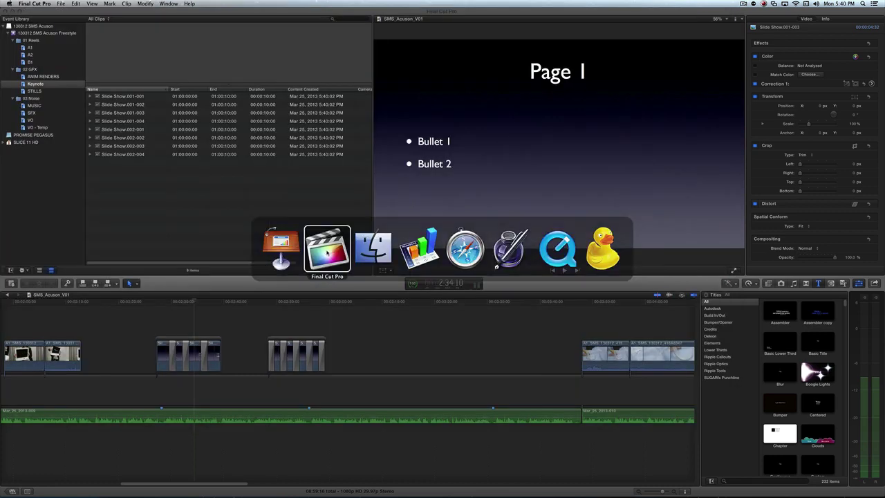
{"action": "left_click", "coordinate": [247, 317]}
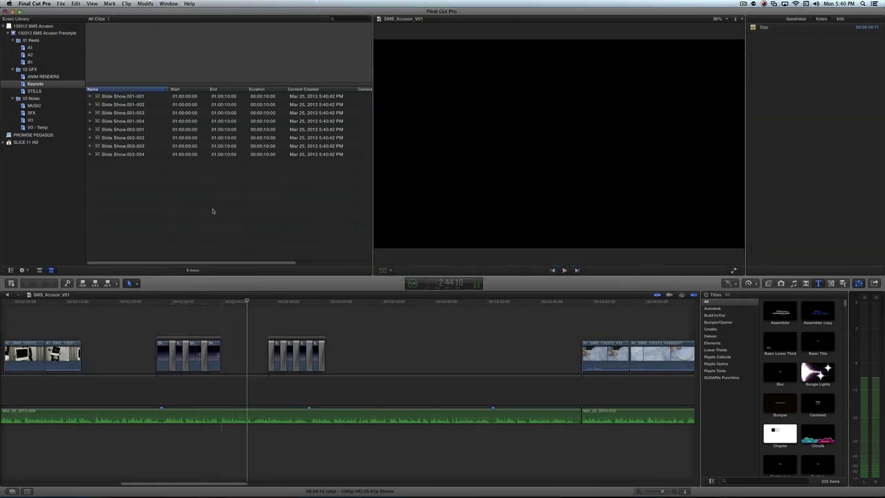
{"action": "left_click", "coordinate": [165, 302]}
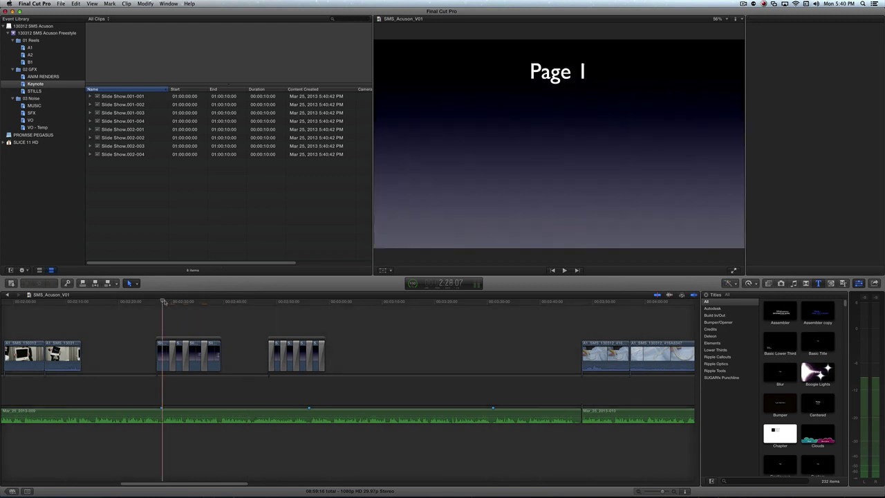
{"action": "key", "text": "space"}
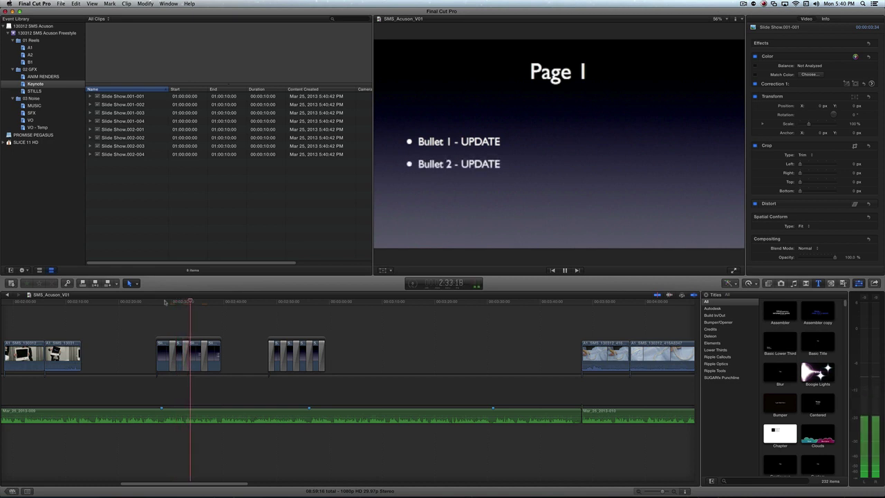
{"action": "key", "text": "space"}
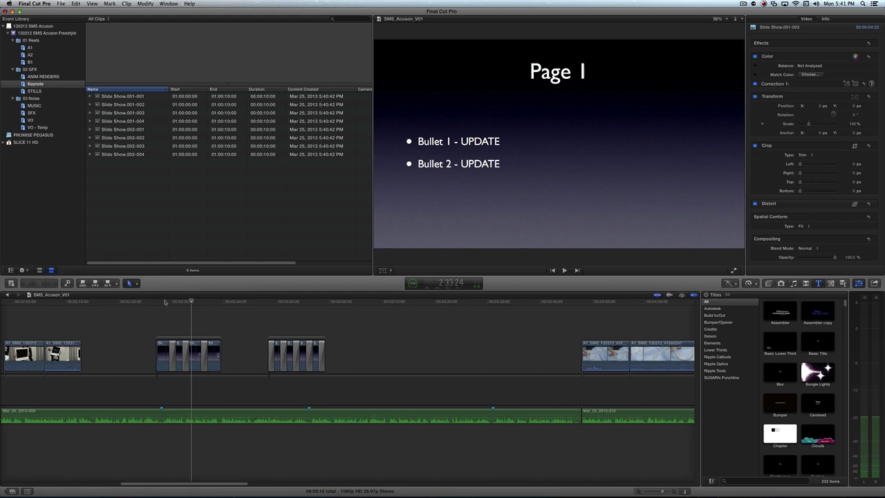
{"action": "key", "text": "super+Tab"}
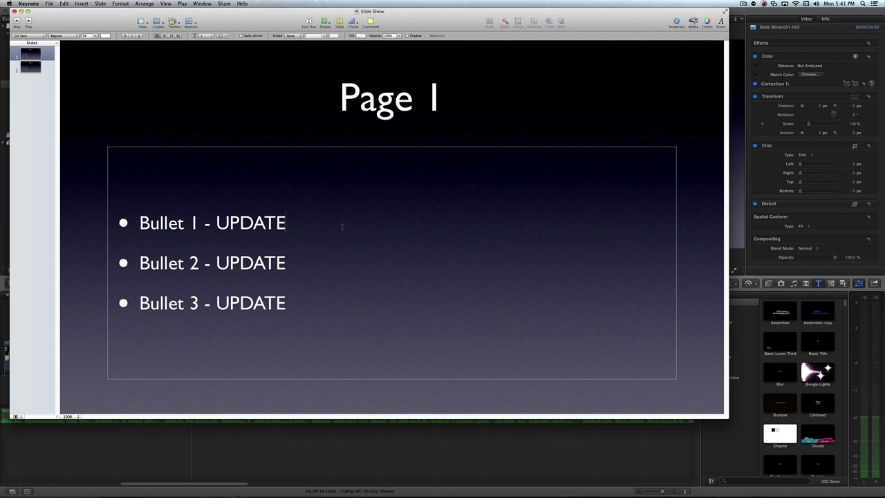
{"action": "key", "text": "super+Tab"}
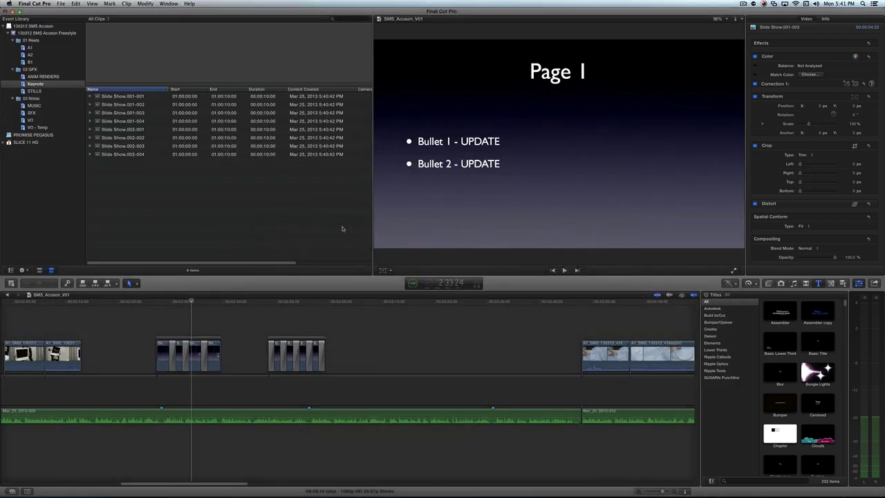